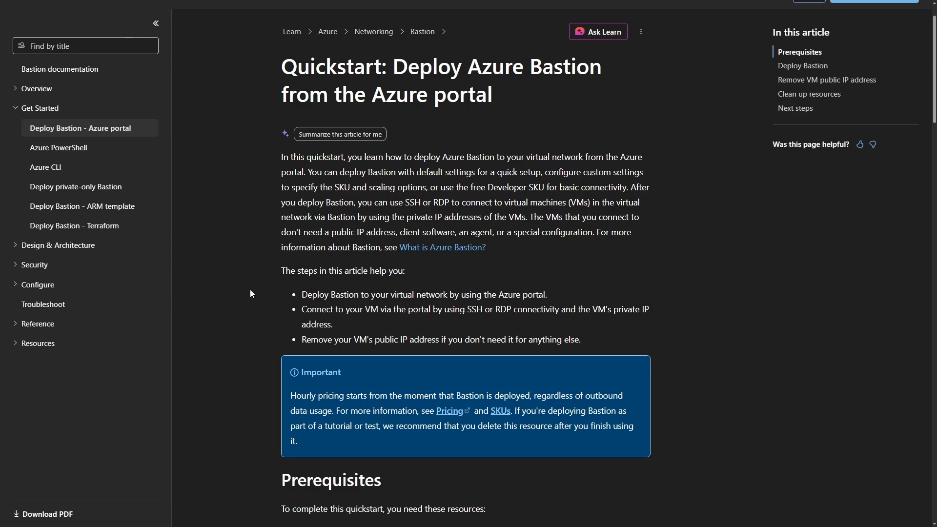
Read through the Azure Bastion portal quickstart and enlarge the default-settings deployment architecture diagram.
{"action": "scroll", "coordinate": [250, 290], "scroll_direction": "down", "scroll_amount": 8}
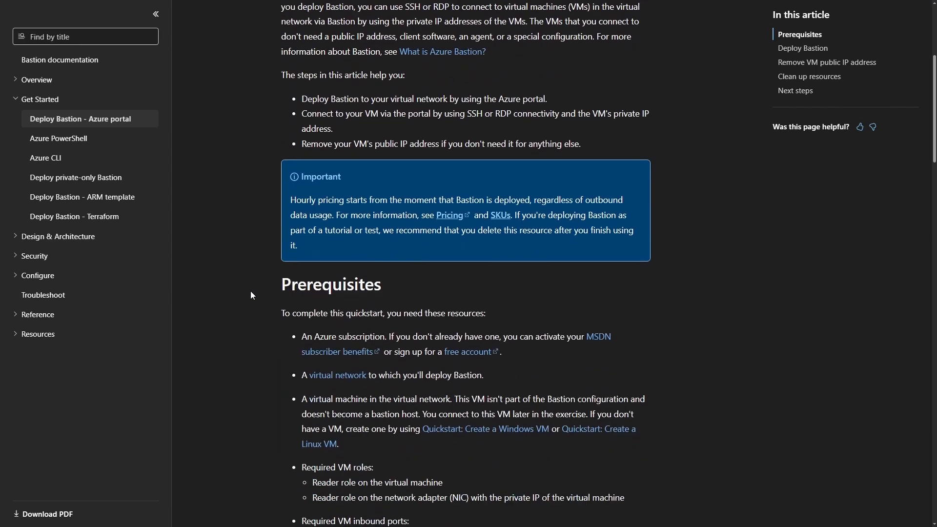
{"action": "scroll", "coordinate": [250, 291], "scroll_direction": "down", "scroll_amount": 12}
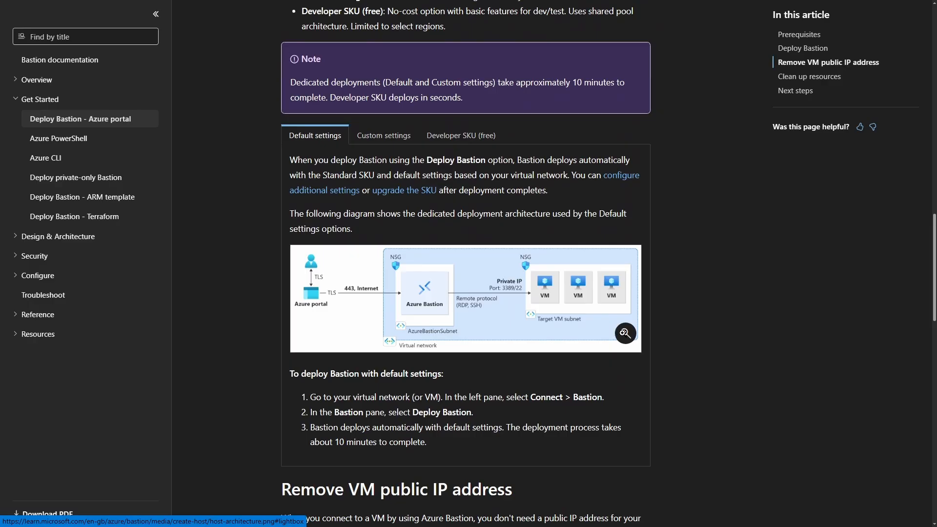
{"action": "left_click", "coordinate": [623, 333]}
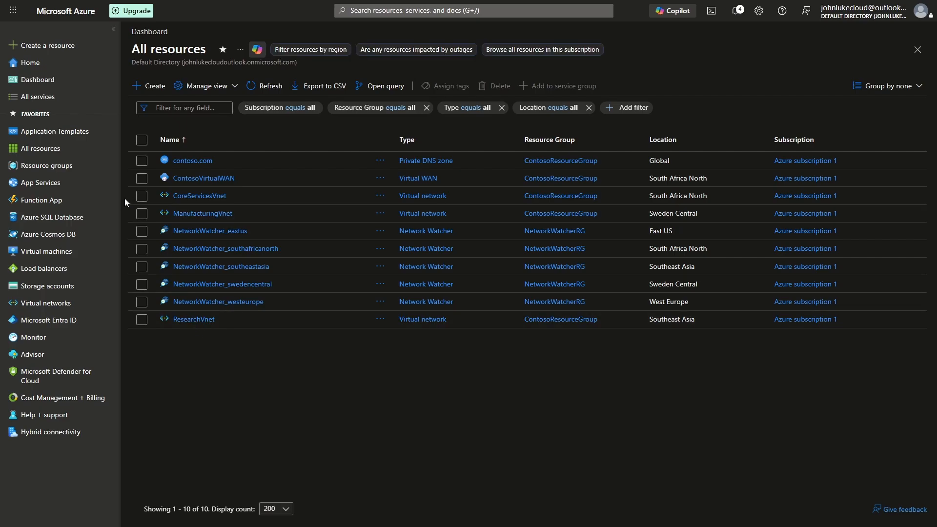
Switch to the Azure portal and create a resource group named YouTubeRG.
{"action": "left_click", "coordinate": [46, 166]}
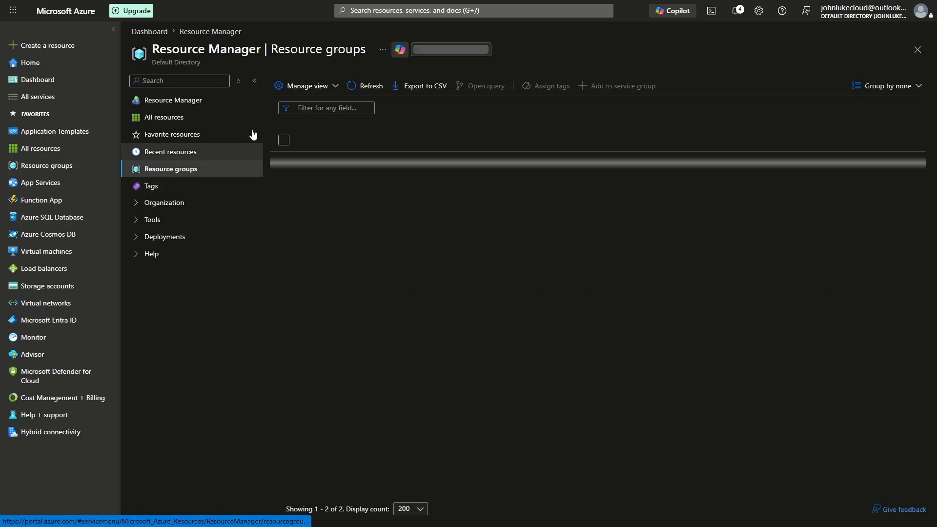
{"action": "left_click", "coordinate": [289, 86]}
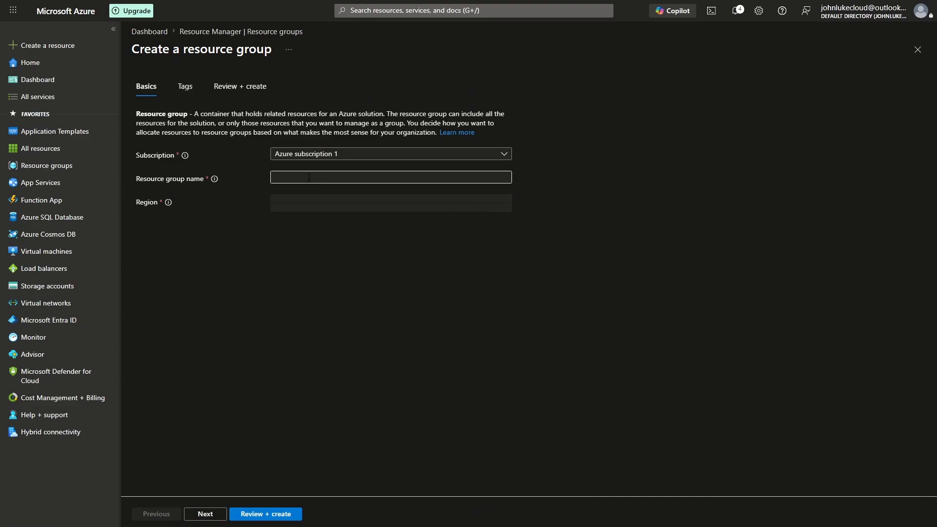
{"action": "left_click", "coordinate": [308, 177]}
{"action": "type", "text": "you"}
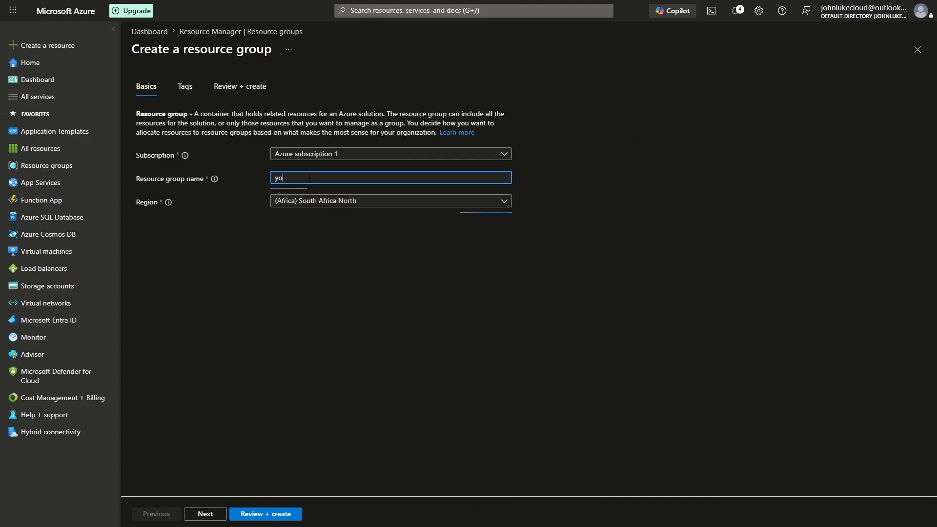
{"action": "key", "text": "BackSpace"}
{"action": "key", "text": "BackSpace"}
{"action": "key", "text": "BackSpace"}
{"action": "type", "text": "YouTubeRG"}
{"action": "left_click", "coordinate": [265, 513]}
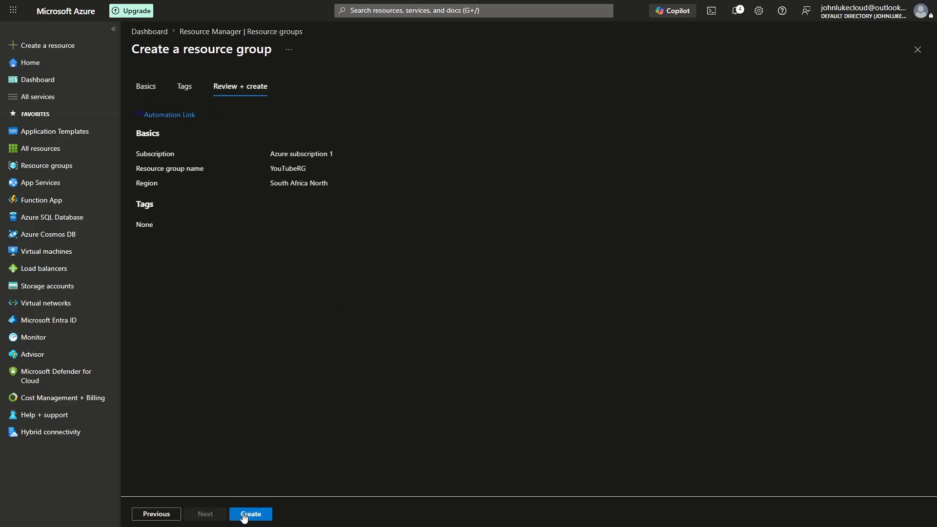
{"action": "left_click", "coordinate": [245, 514]}
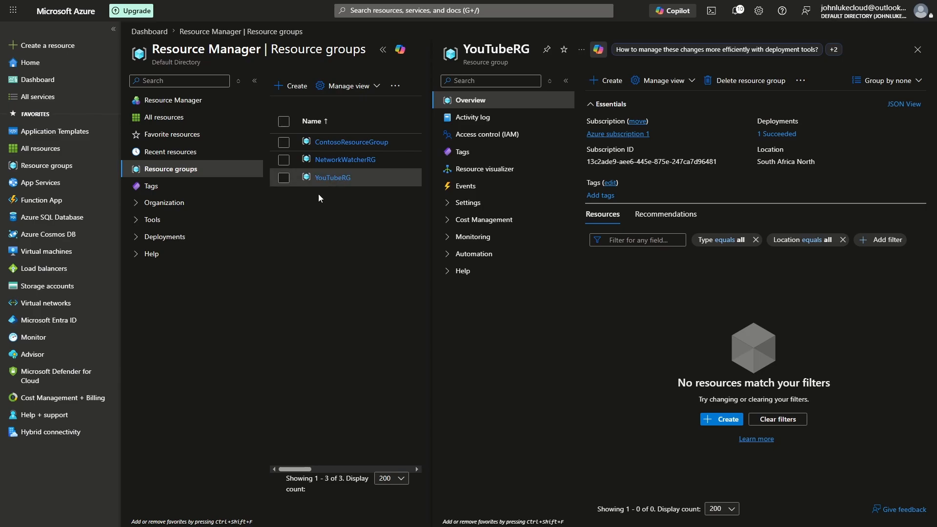
Start a new virtual network in resource group YouTubeRG and name it YouTubeVNET.
{"action": "left_click", "coordinate": [48, 306]}
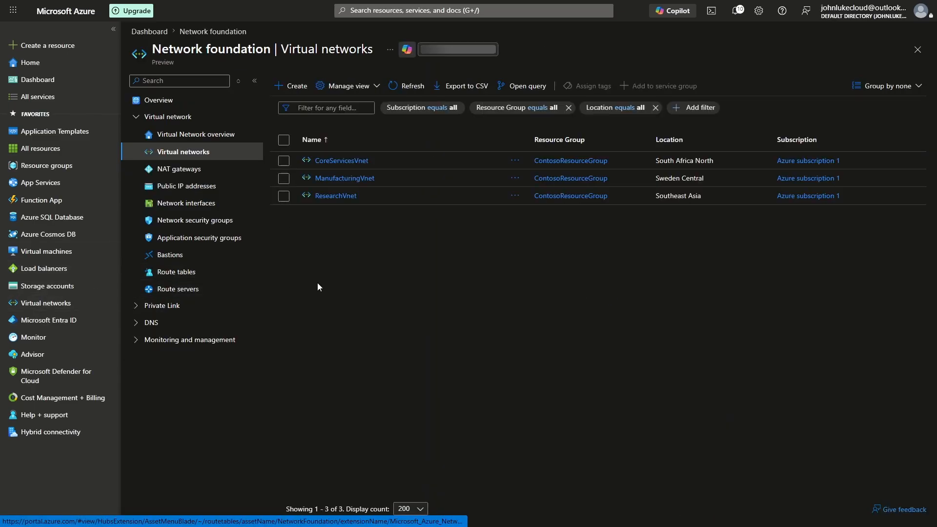
{"action": "left_click", "coordinate": [291, 86]}
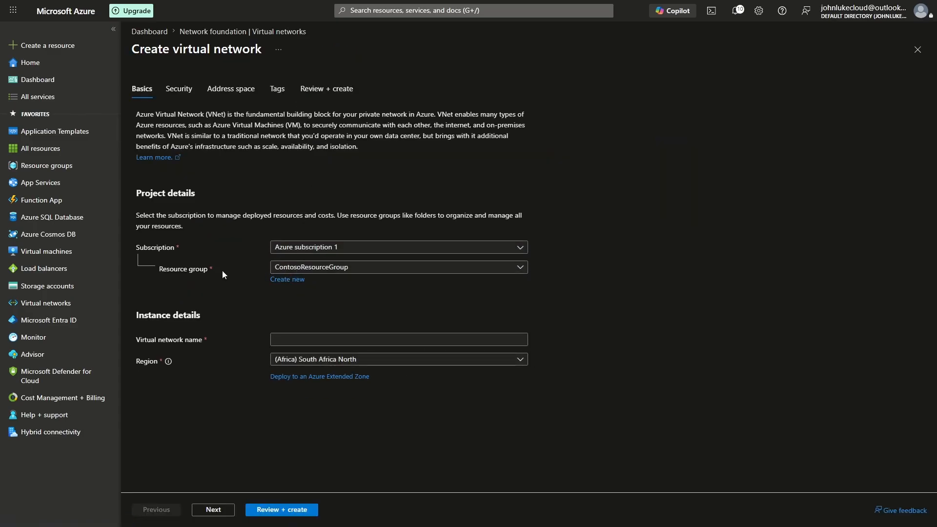
{"action": "left_click", "coordinate": [283, 268]}
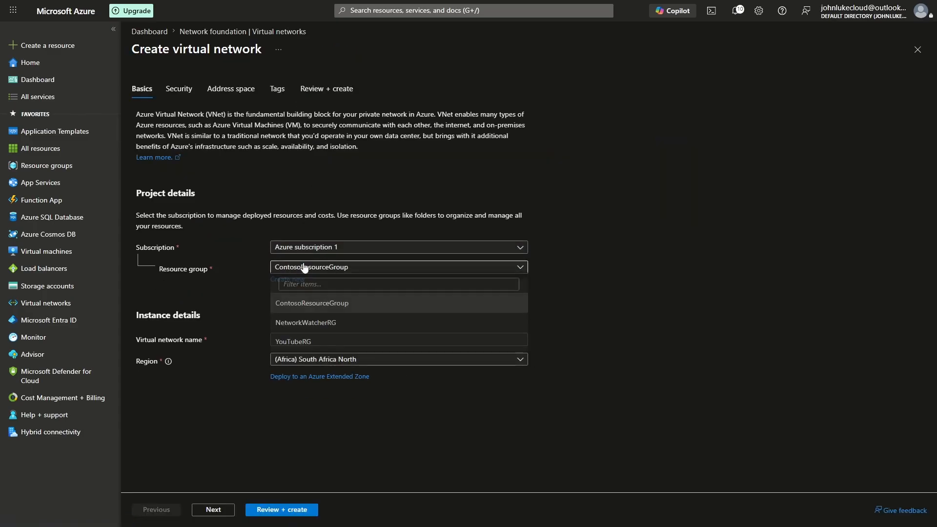
{"action": "left_click", "coordinate": [301, 343]}
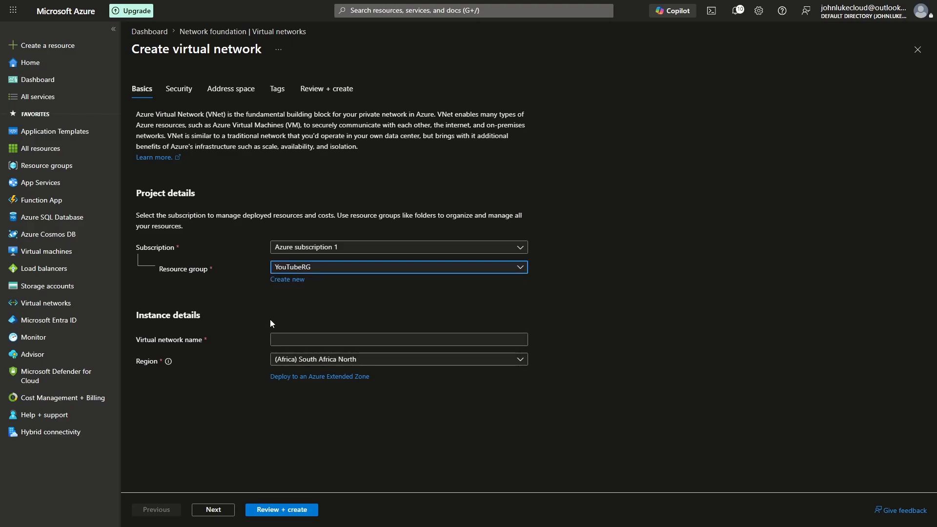
{"action": "left_click", "coordinate": [311, 338]}
{"action": "type", "text": "Y"}
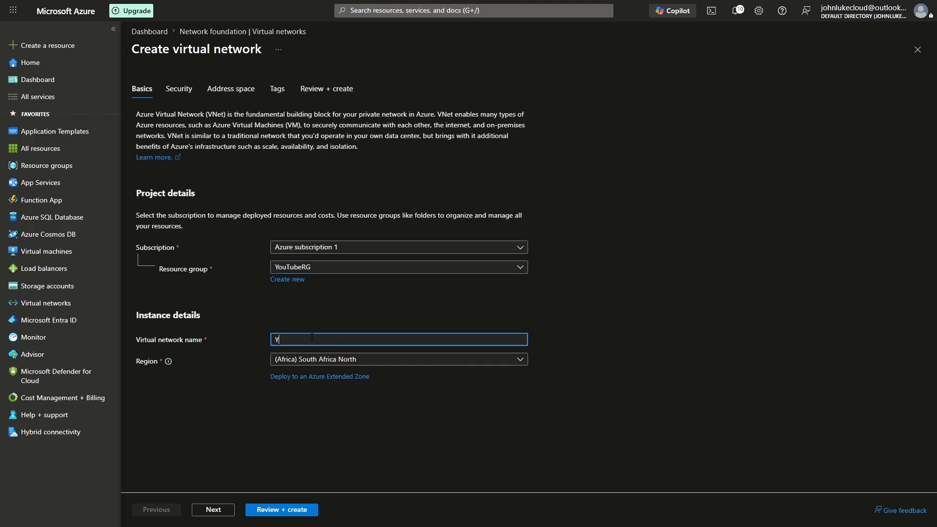
{"action": "type", "text": "ouTubeVNET"}
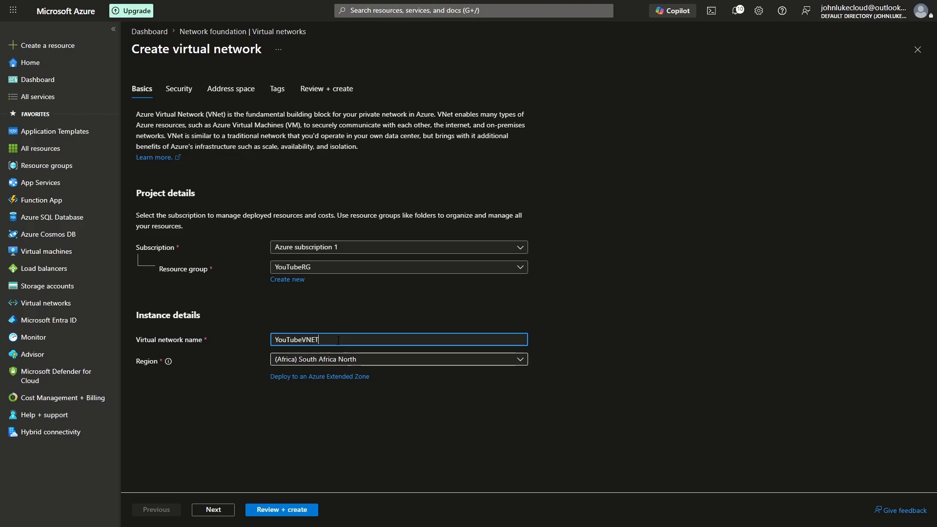
Set the starting address of the virtual network's IPv4 address space to 10.10.0.0.
{"action": "left_click", "coordinate": [231, 90]}
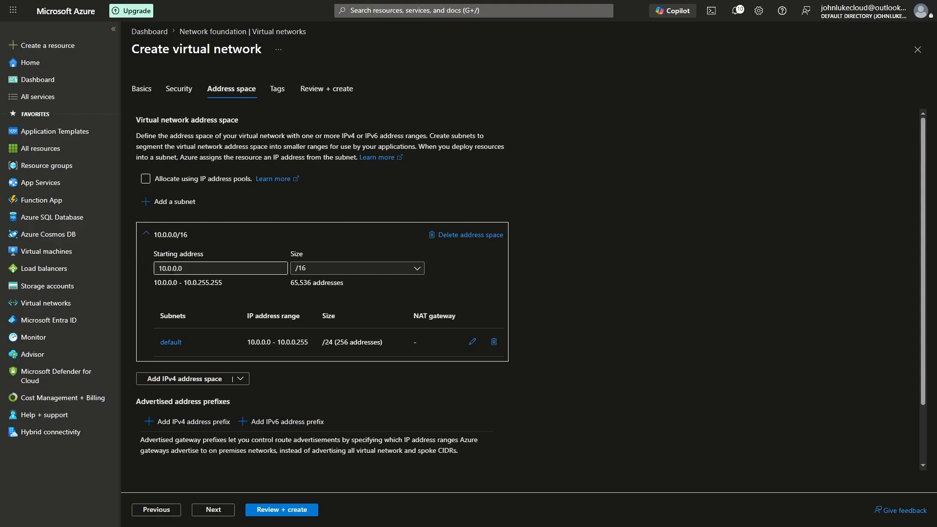
{"action": "left_click", "coordinate": [168, 268]}
{"action": "type", "text": "10."}
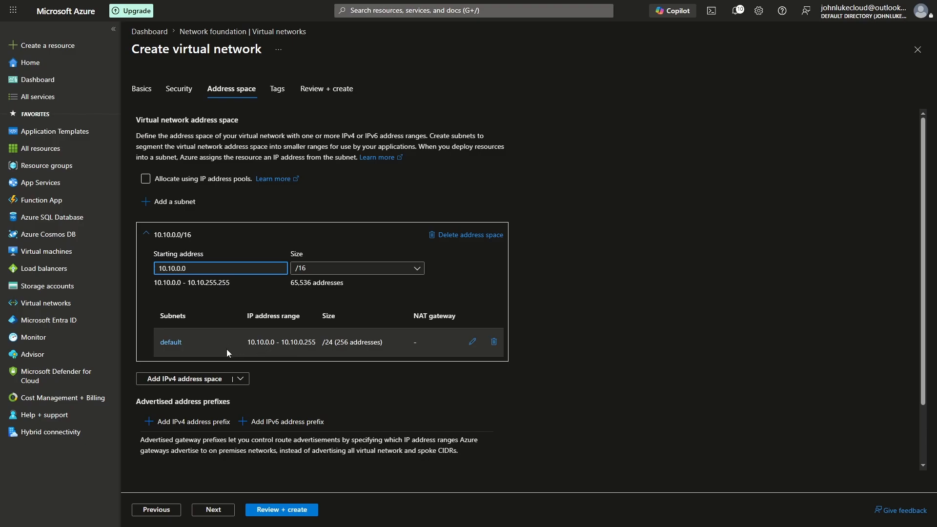
Add a subnet named SERVERS_SUBNET to the 10.10.0.0/16 address space, keeping its suggested address range.
{"action": "left_click", "coordinate": [163, 203]}
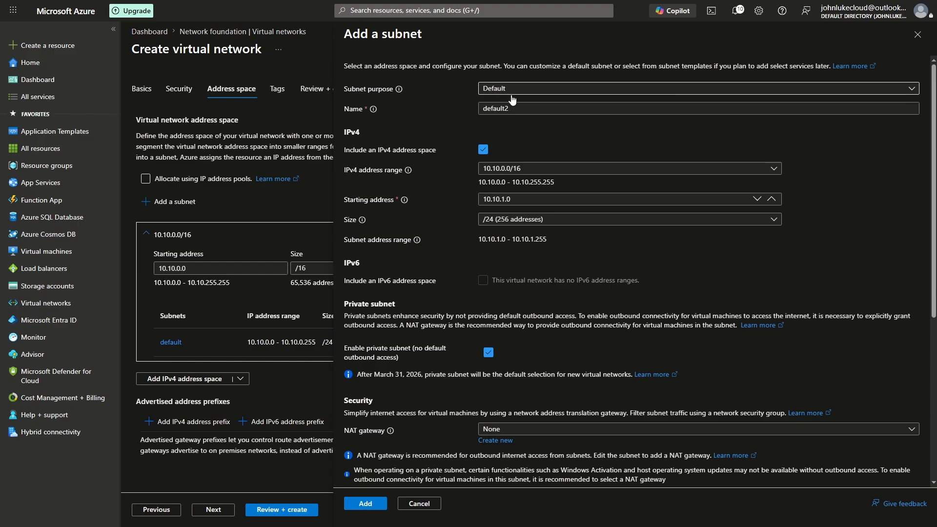
{"action": "left_click_drag", "start_coordinate": [518, 108], "coordinate": [441, 107]}
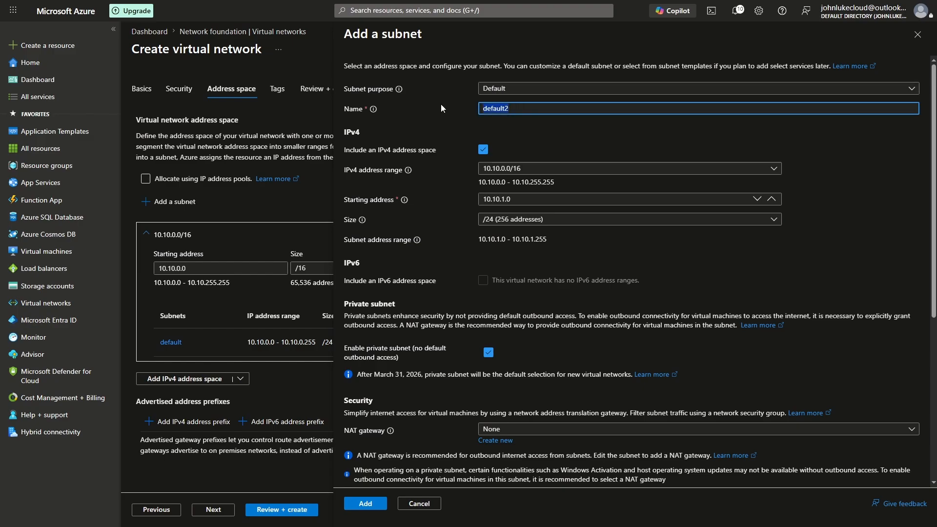
{"action": "type", "text": "WI"}
{"action": "key", "text": "BackSpace"}
{"action": "key", "text": "BackSpace"}
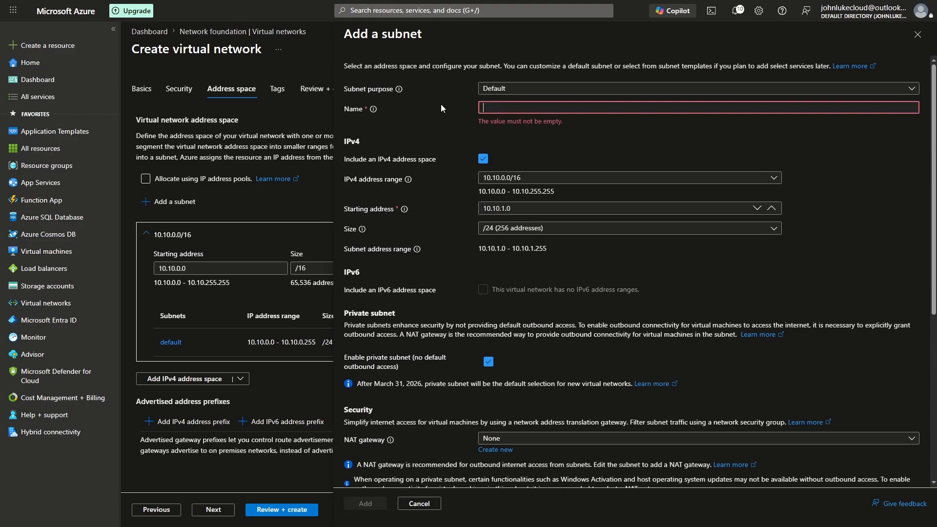
{"action": "type", "text": "SERVER_"}
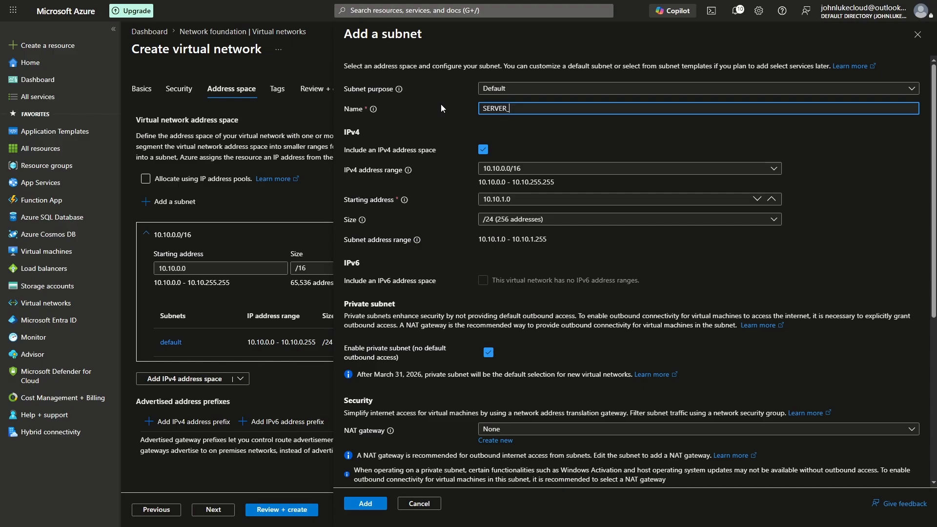
{"action": "type", "text": "SUBNET"}
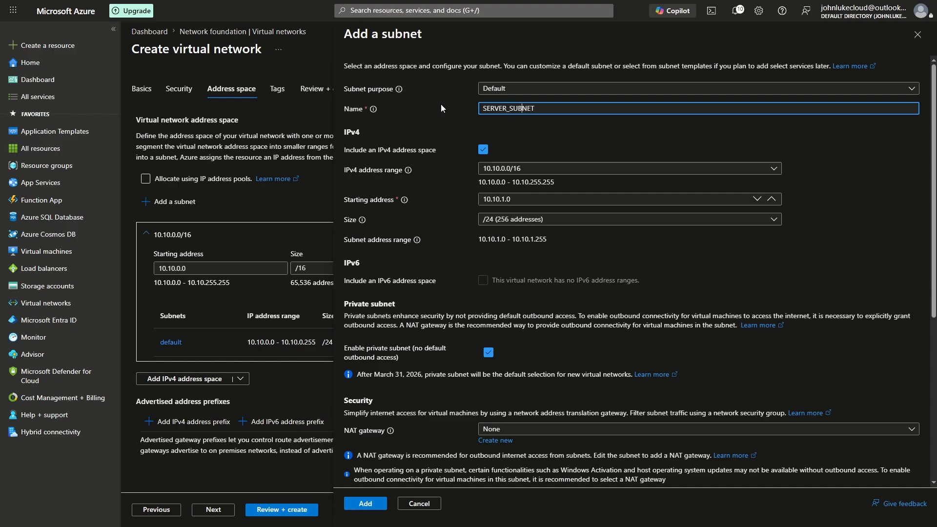
{"action": "key", "text": "Left"}
{"action": "key", "text": "Left"}
{"action": "key", "text": "Left"}
{"action": "key", "text": "Left"}
{"action": "type", "text": "S"}
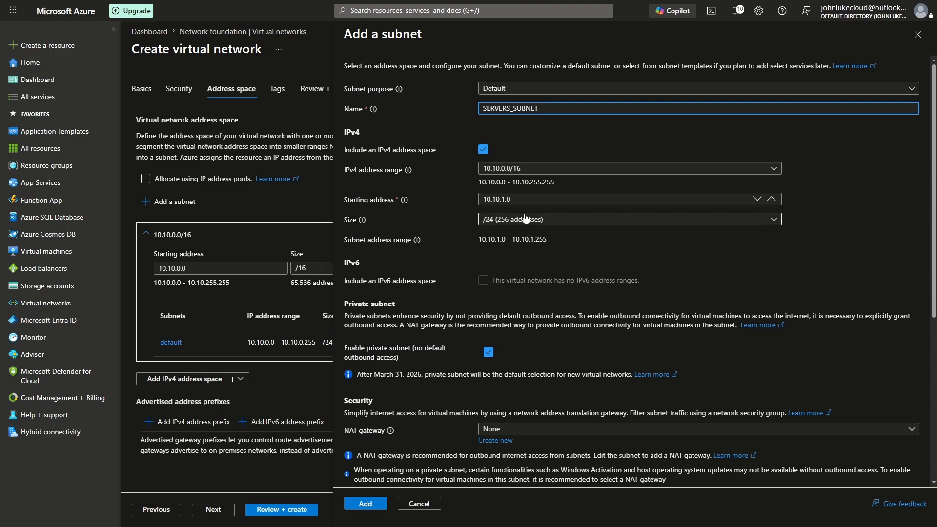
{"action": "left_click", "coordinate": [371, 500]}
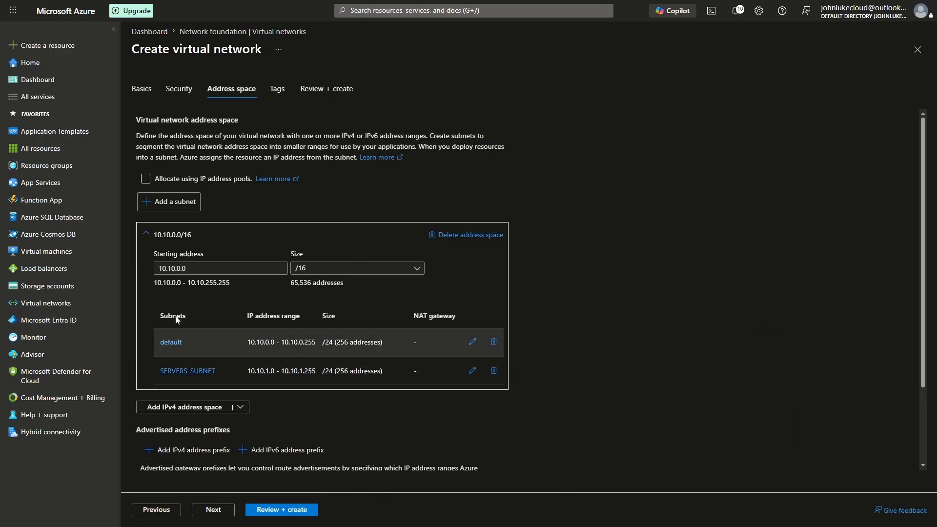
Add another subnet with the Azure Bastion purpose, keeping its suggested address range and size.
{"action": "left_click", "coordinate": [163, 205]}
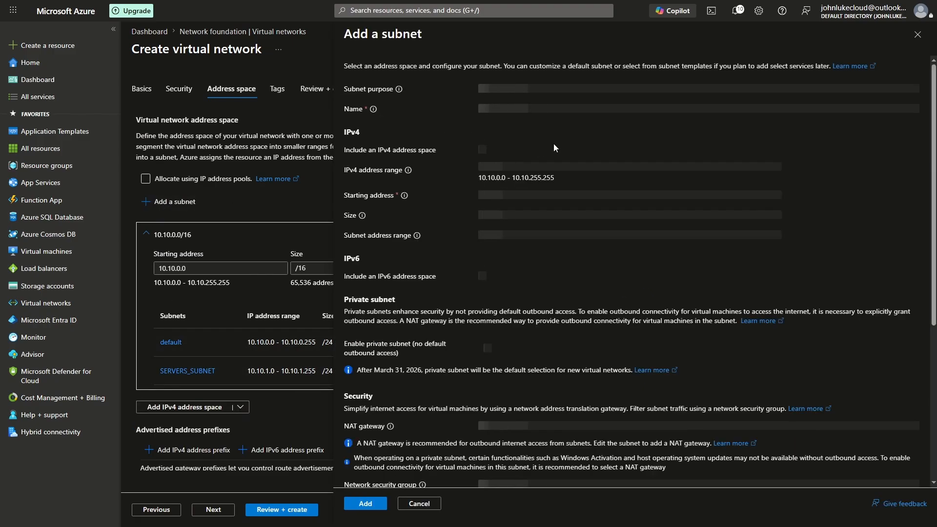
{"action": "left_click", "coordinate": [502, 89]}
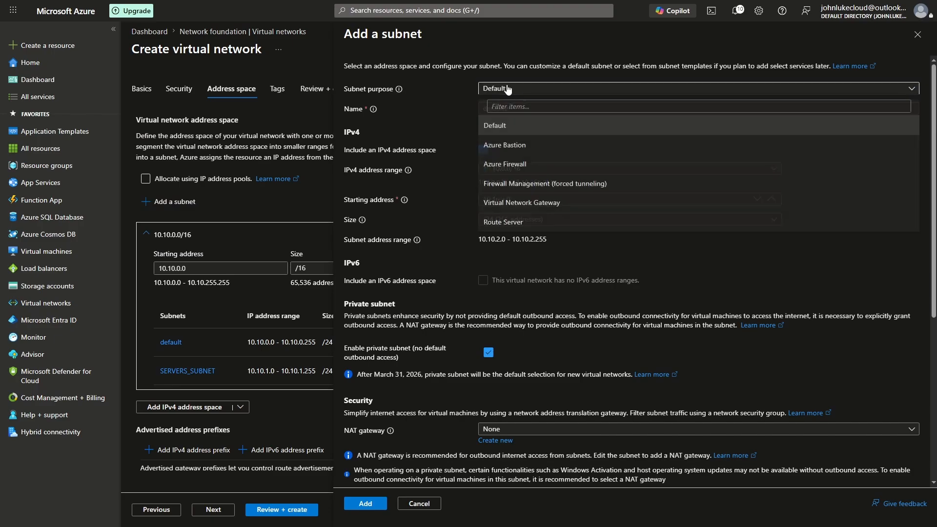
{"action": "left_click", "coordinate": [521, 153]}
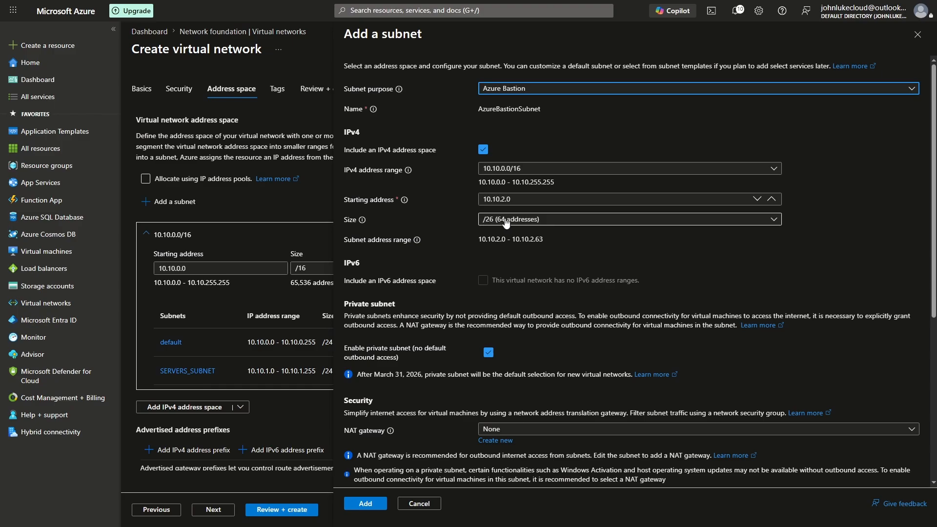
{"action": "left_click", "coordinate": [370, 504]}
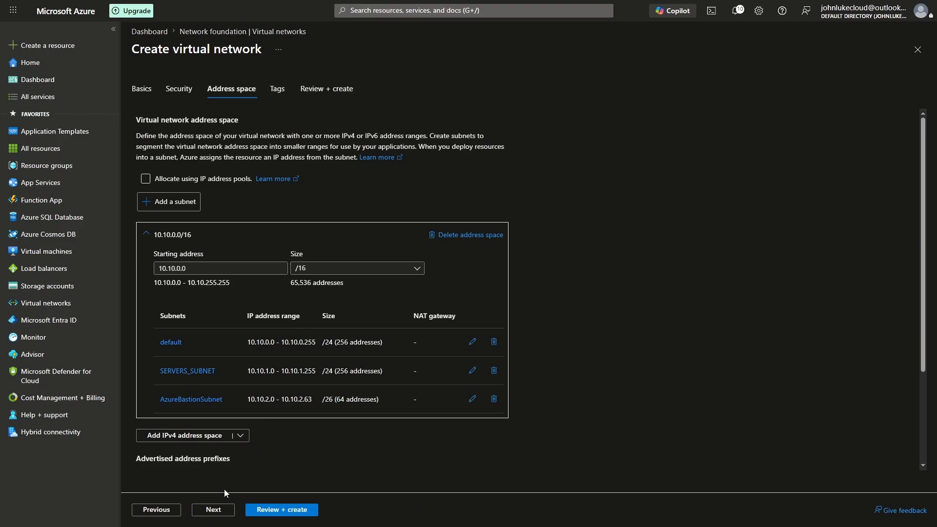
Check the address space and its subnets, and submit the virtual network for review and creation.
{"action": "scroll", "coordinate": [222, 405], "scroll_direction": "down", "scroll_amount": 3}
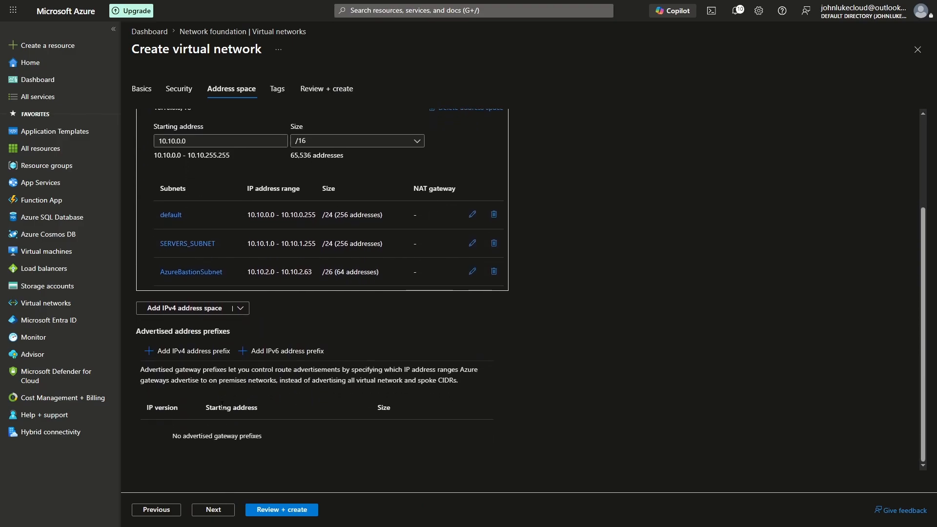
{"action": "scroll", "coordinate": [222, 405], "scroll_direction": "up", "scroll_amount": 2}
{"action": "left_click", "coordinate": [270, 512]}
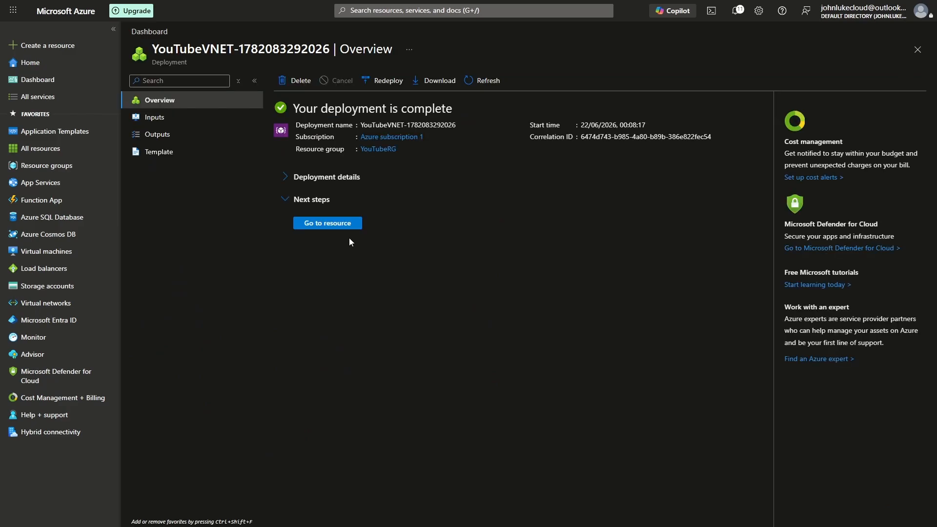
Open the deployed YouTubeVNET resource and start manual configuration of a dedicated Bastion deployment for it.
{"action": "left_click", "coordinate": [341, 225]}
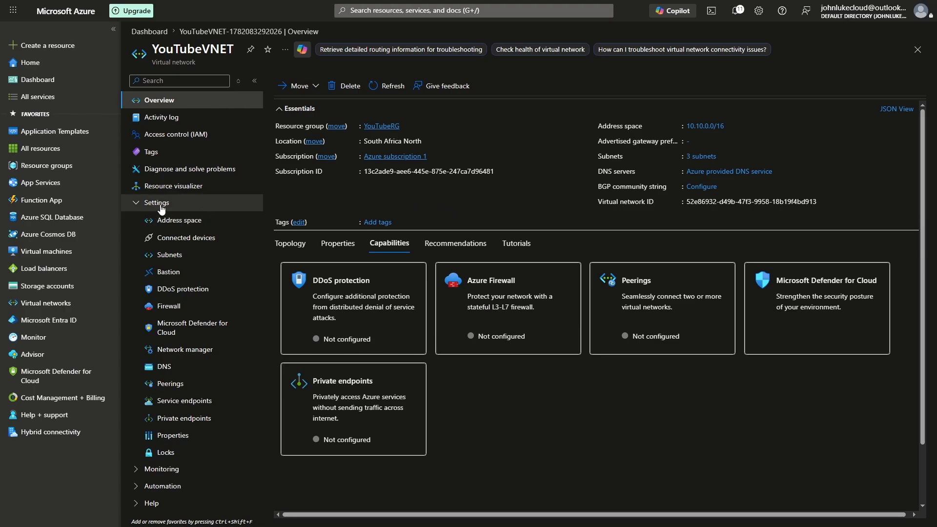
{"action": "left_click", "coordinate": [177, 275]}
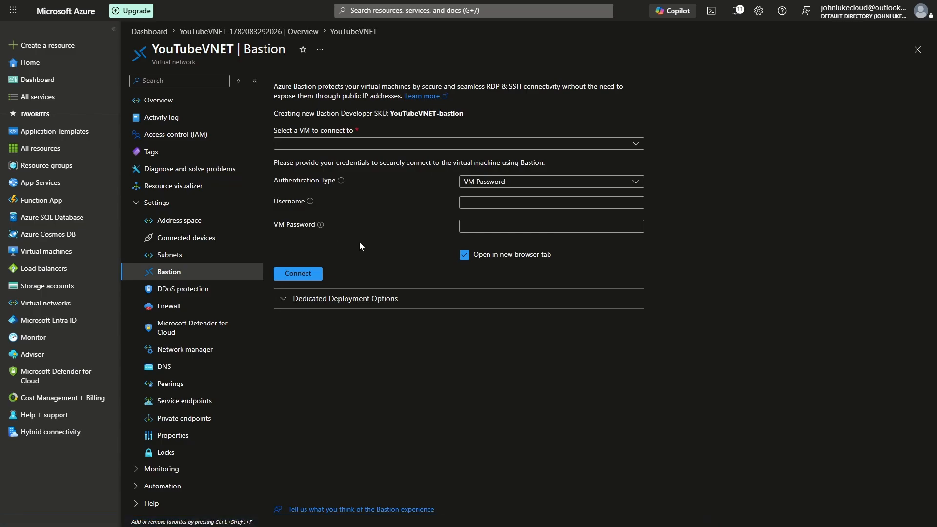
{"action": "left_click", "coordinate": [369, 303]}
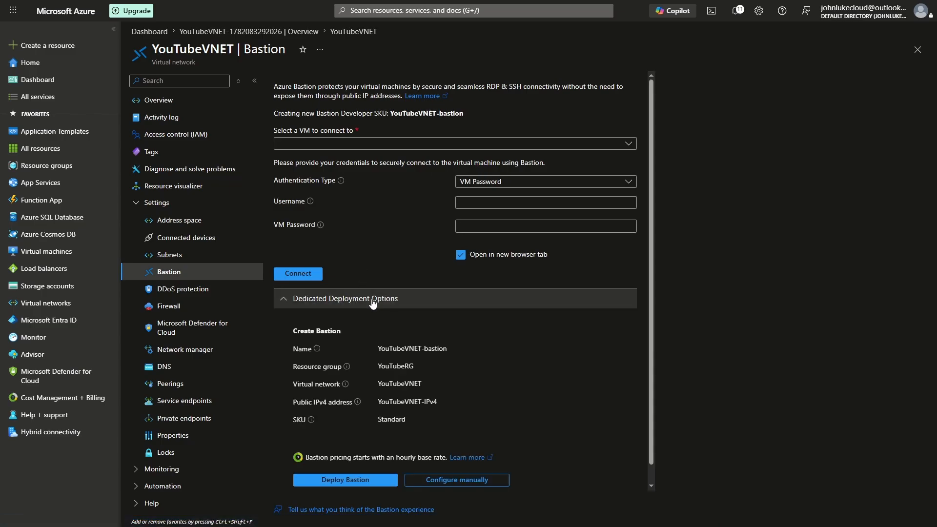
{"action": "left_click", "coordinate": [481, 480]}
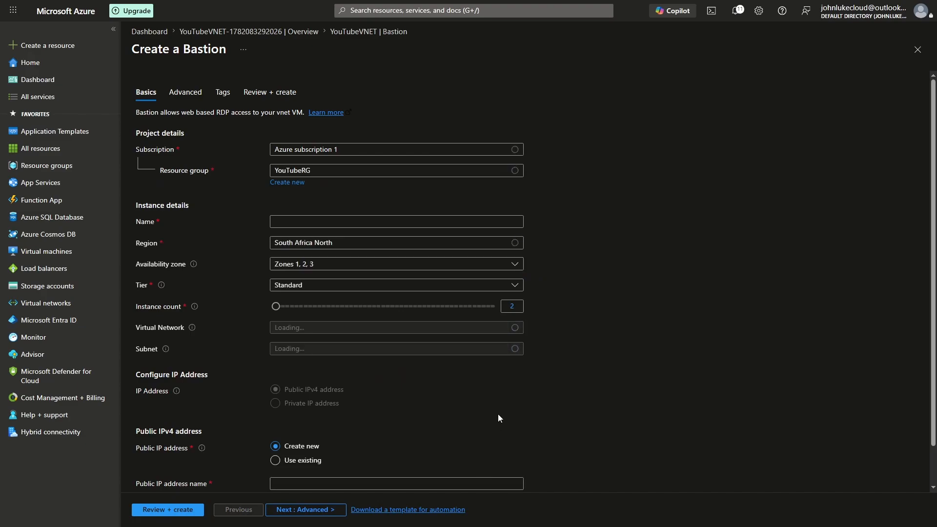
Name the Bastion YouTubeBastion and assign it to the YouTubeVNET virtual network, keeping AzureBastionSubnet and the suggested new public IP.
{"action": "left_click", "coordinate": [350, 220]}
{"action": "type", "text": "YouTubeB"}
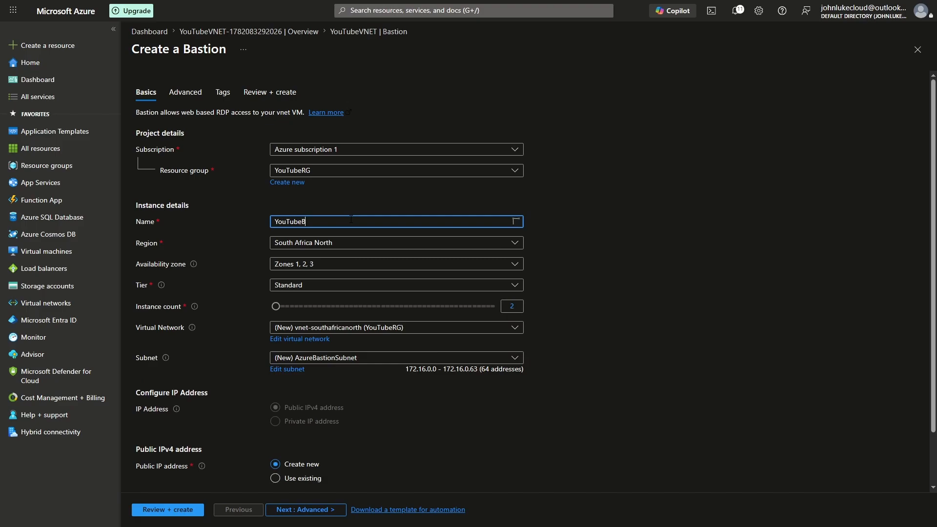
{"action": "type", "text": "astoin"}
{"action": "type", "text": "on"}
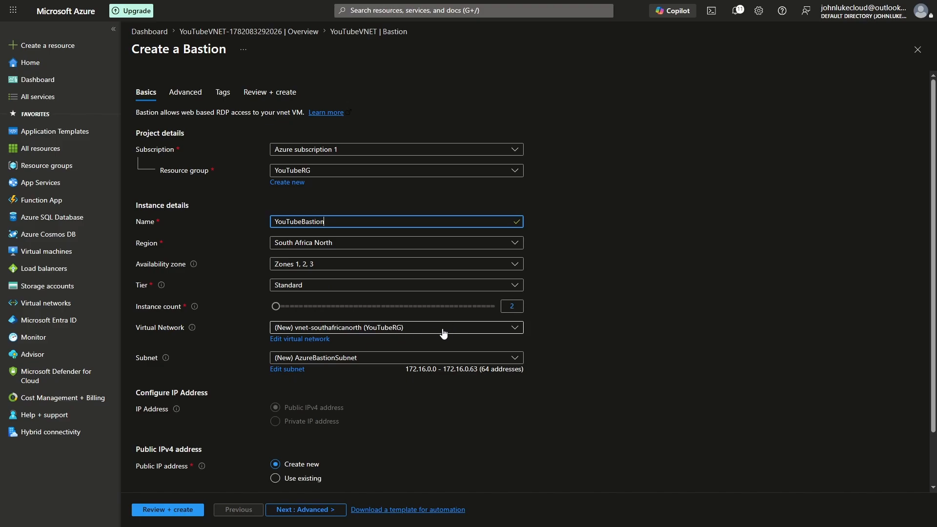
{"action": "left_click", "coordinate": [401, 332]}
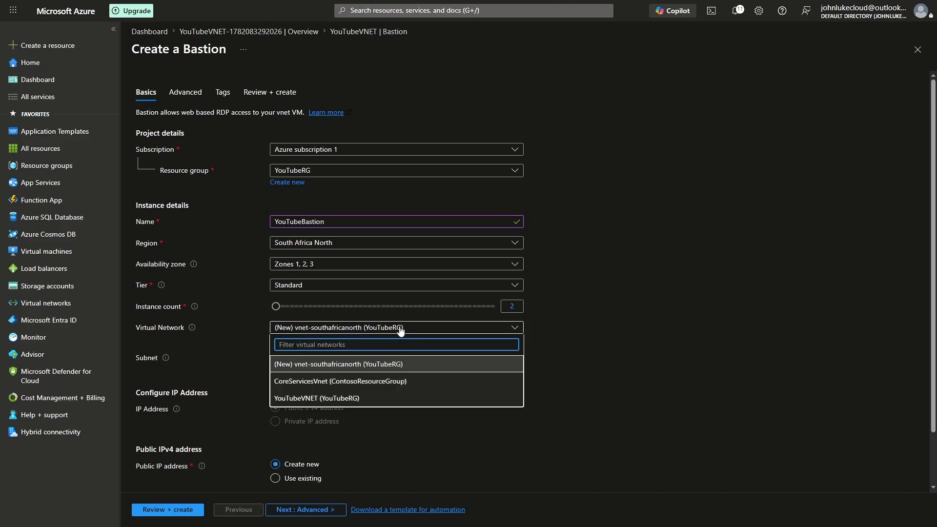
{"action": "left_click", "coordinate": [348, 398]}
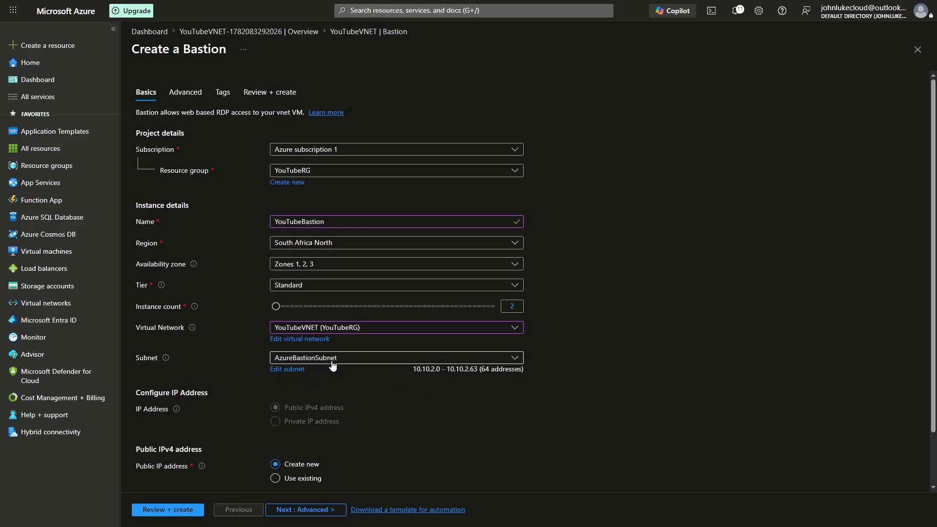
{"action": "scroll", "coordinate": [346, 391], "scroll_direction": "down", "scroll_amount": 2}
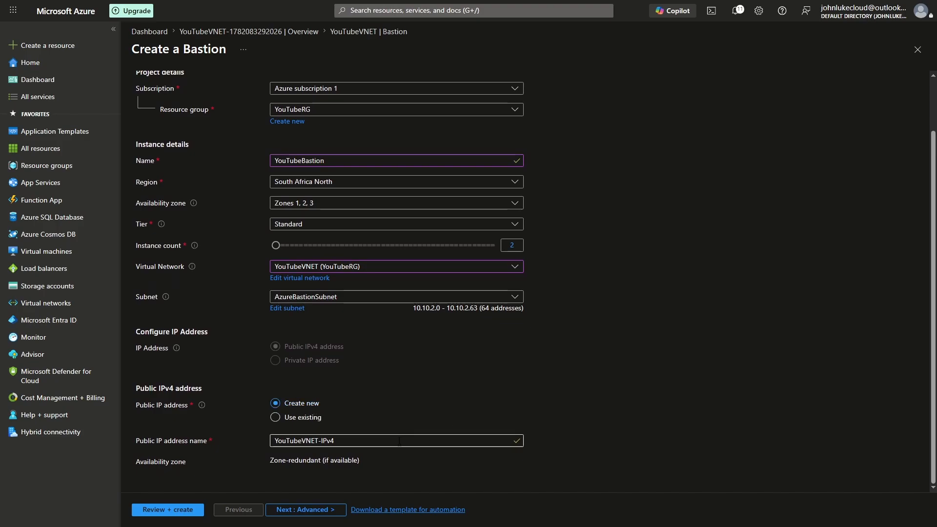
{"action": "scroll", "coordinate": [267, 452], "scroll_direction": "up", "scroll_amount": 2}
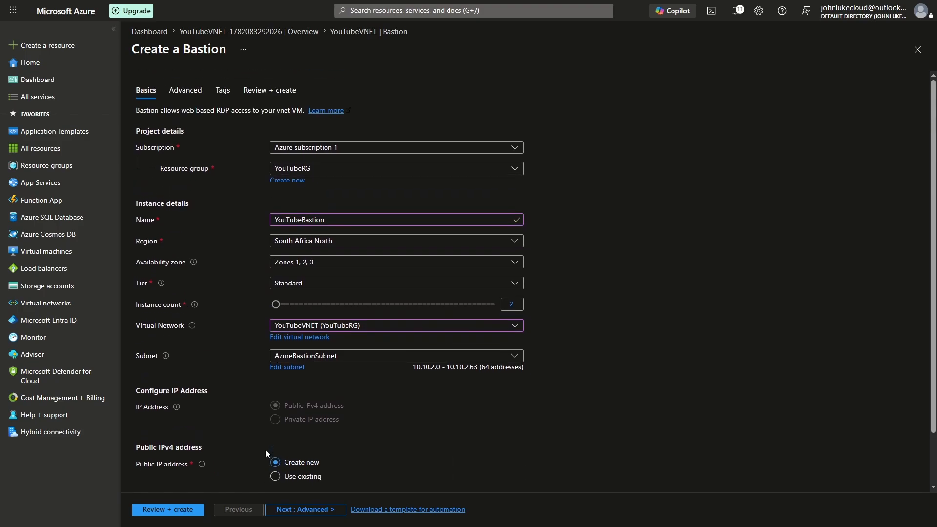
Enable the Bastion's Shareable Link feature and submit the deployment for review and creation.
{"action": "left_click", "coordinate": [190, 96]}
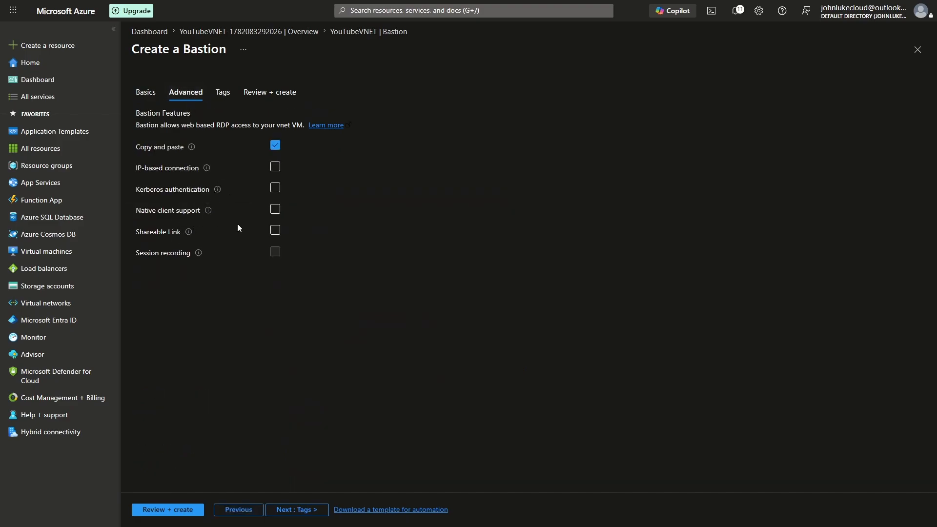
{"action": "left_click", "coordinate": [276, 233]}
{"action": "mouse_move", "coordinate": [190, 234]}
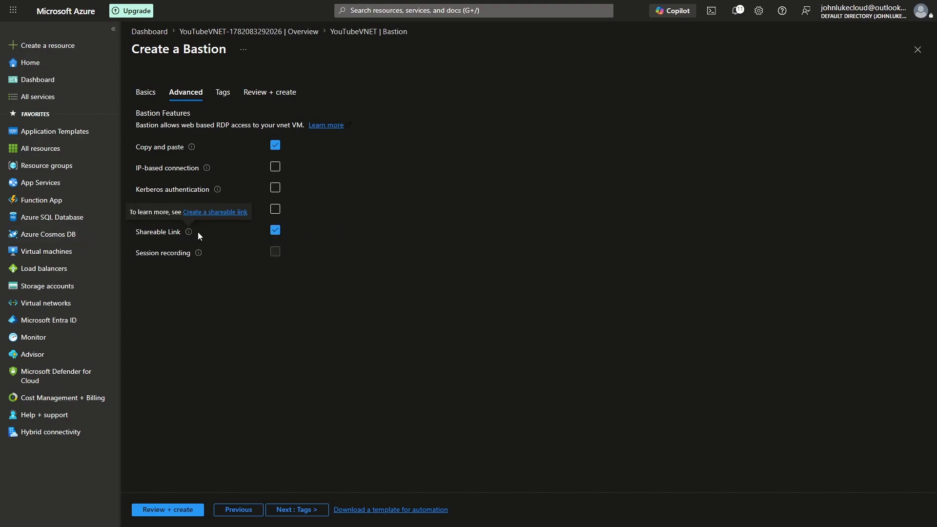
{"action": "left_click", "coordinate": [267, 94]}
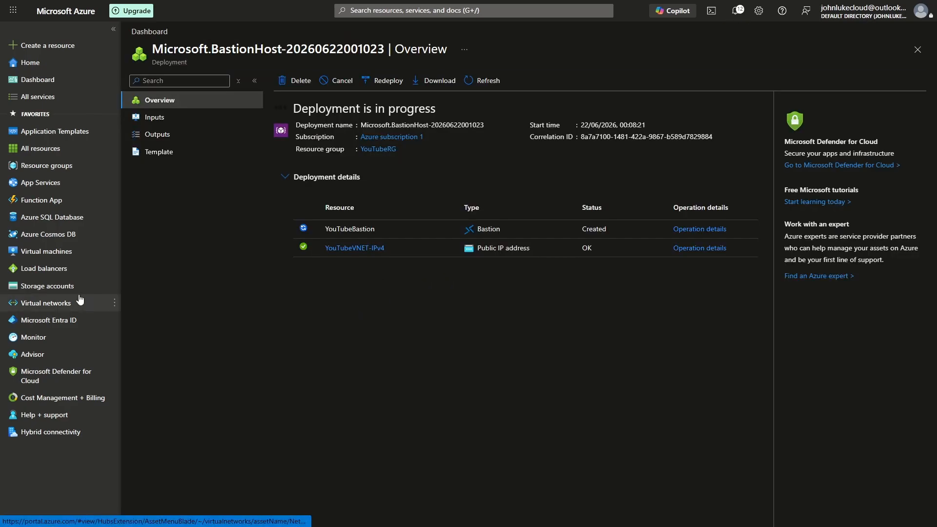
Start a new virtual machine in the YouTubeRG resource group and name it WS-DC-VM1.
{"action": "left_click", "coordinate": [46, 253]}
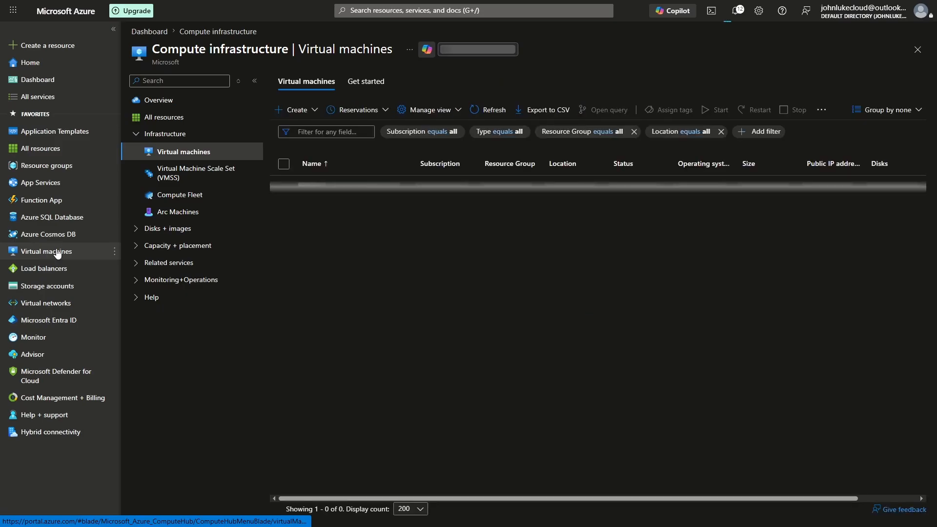
{"action": "left_click", "coordinate": [299, 110]}
{"action": "left_click", "coordinate": [320, 145]}
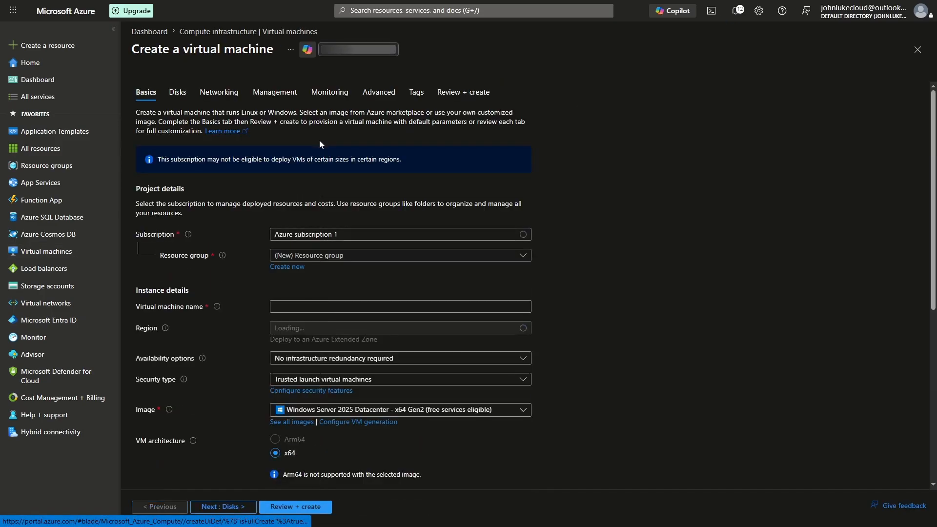
{"action": "left_click", "coordinate": [350, 256]}
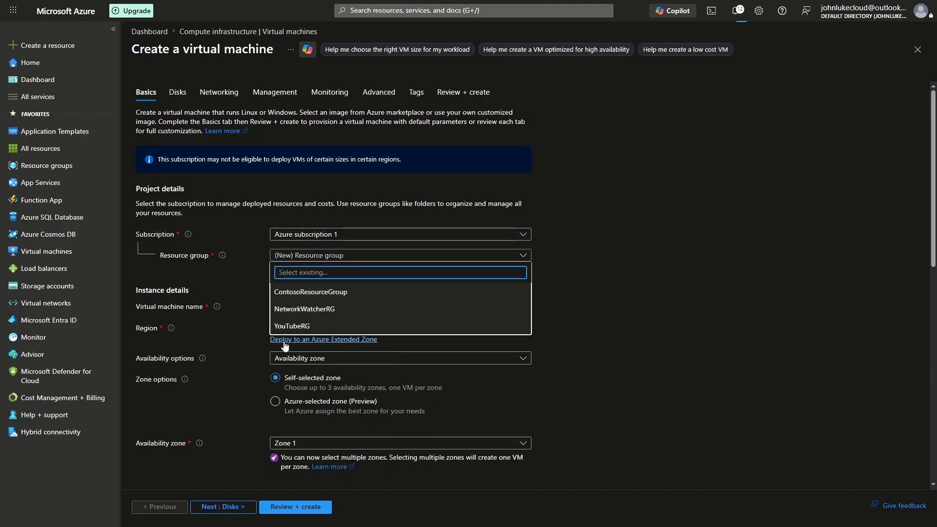
{"action": "left_click", "coordinate": [311, 327]}
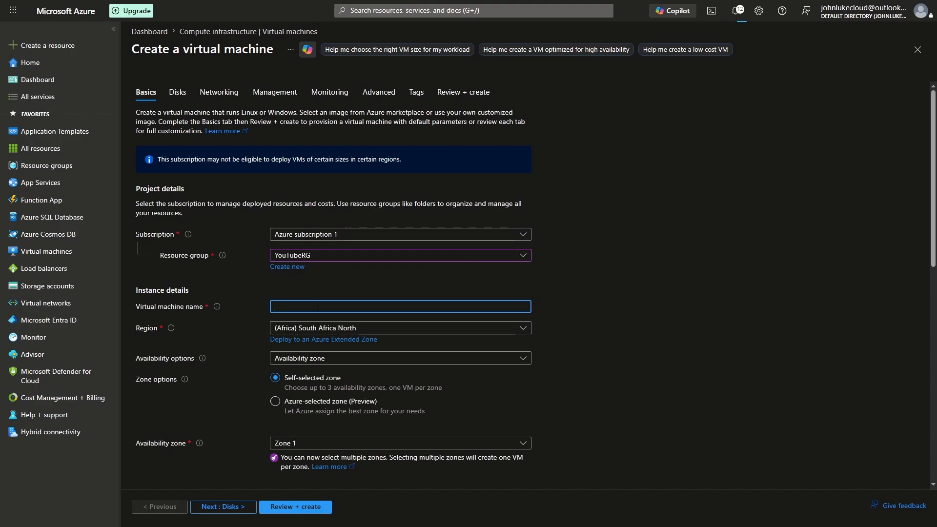
{"action": "type", "text": "WS-DC-"}
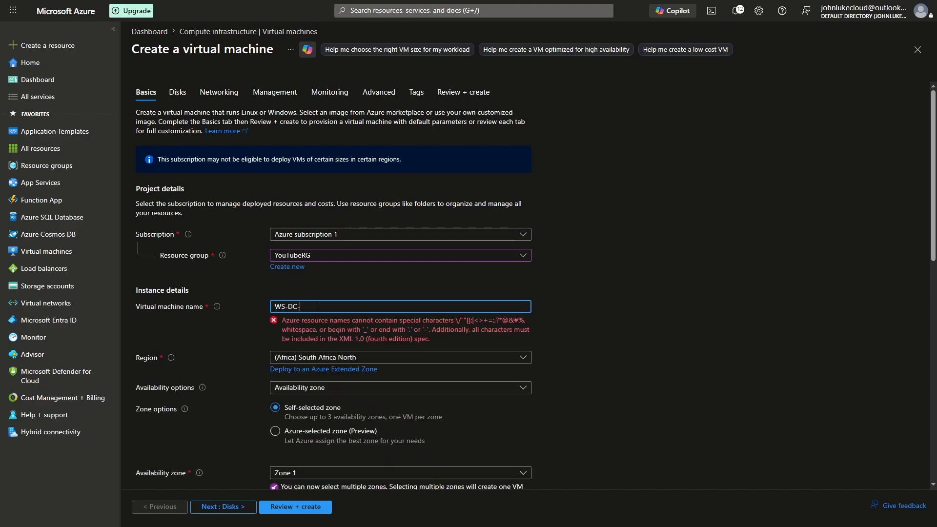
{"action": "type", "text": "VM1"}
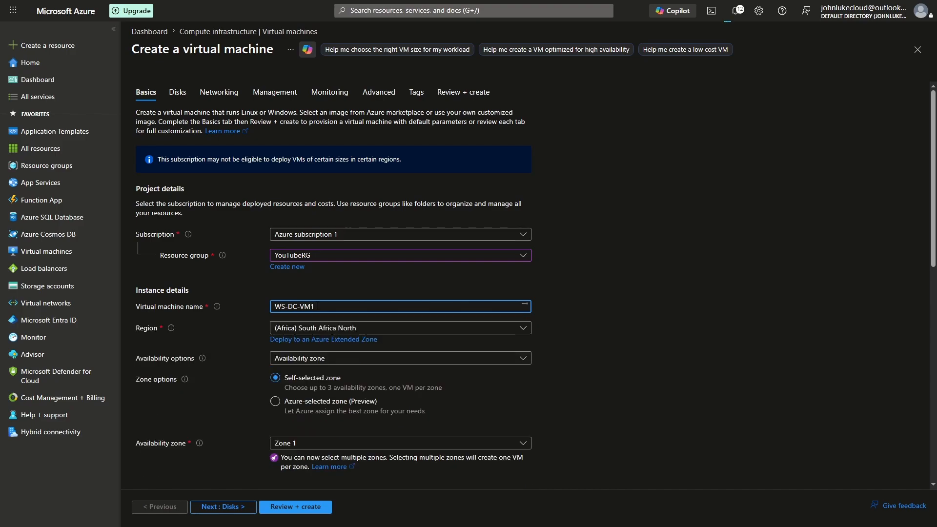
{"action": "key", "text": "ctrl+a"}
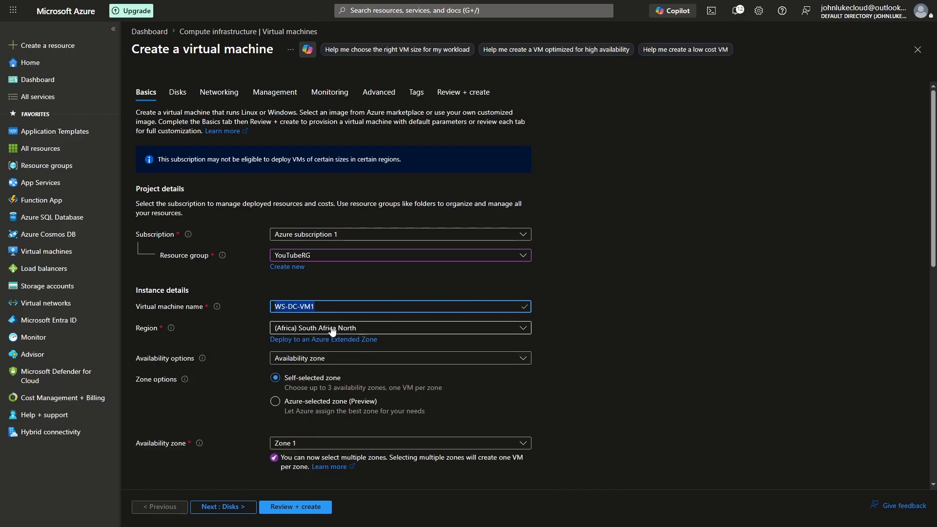
Set the virtual machine's security type to Standard.
{"action": "scroll", "coordinate": [335, 404], "scroll_direction": "down", "scroll_amount": 1}
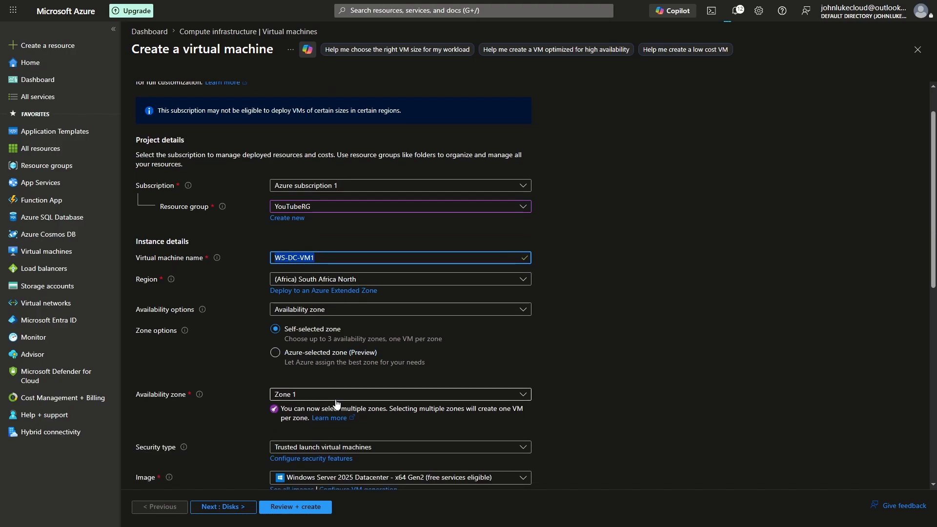
{"action": "scroll", "coordinate": [336, 403], "scroll_direction": "down", "scroll_amount": 2}
{"action": "left_click", "coordinate": [346, 349]}
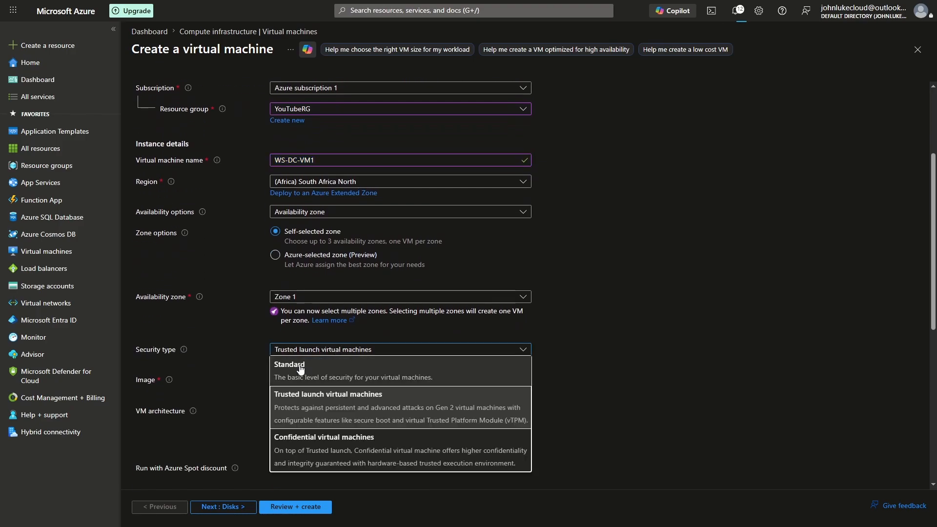
{"action": "left_click", "coordinate": [300, 370]}
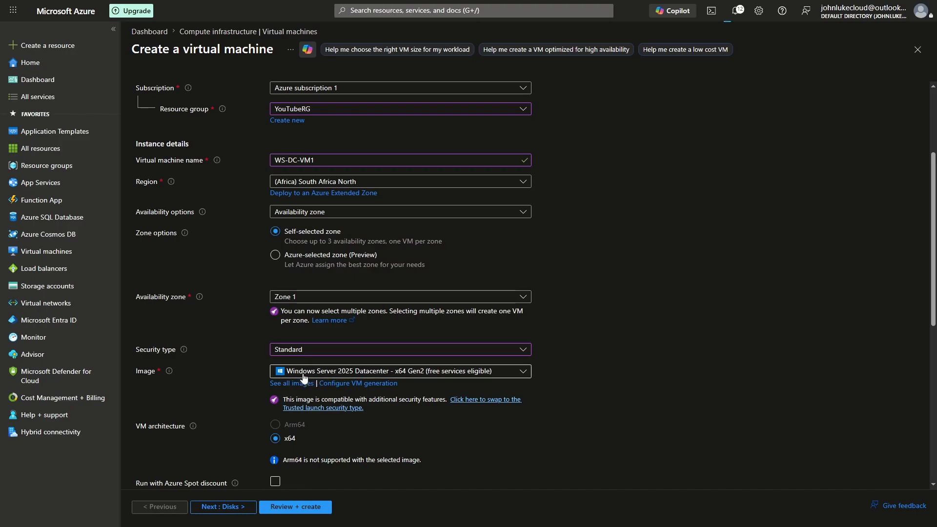
Fill in the administrator account's username and password with confirmation, keeping the default image, size and RDP inbound port.
{"action": "scroll", "coordinate": [239, 381], "scroll_direction": "down", "scroll_amount": 3}
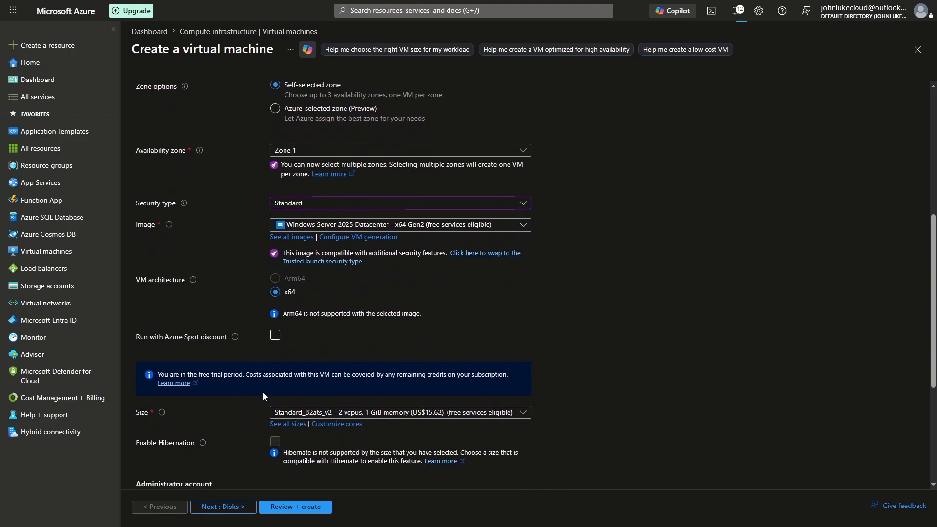
{"action": "scroll", "coordinate": [265, 392], "scroll_direction": "down", "scroll_amount": 1}
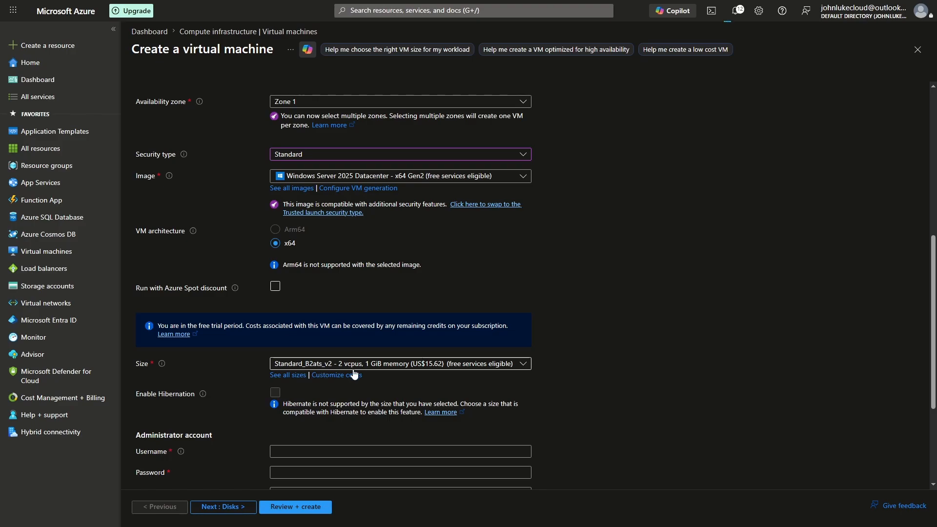
{"action": "scroll", "coordinate": [355, 373], "scroll_direction": "down", "scroll_amount": 1}
{"action": "scroll", "coordinate": [265, 367], "scroll_direction": "down", "scroll_amount": 1}
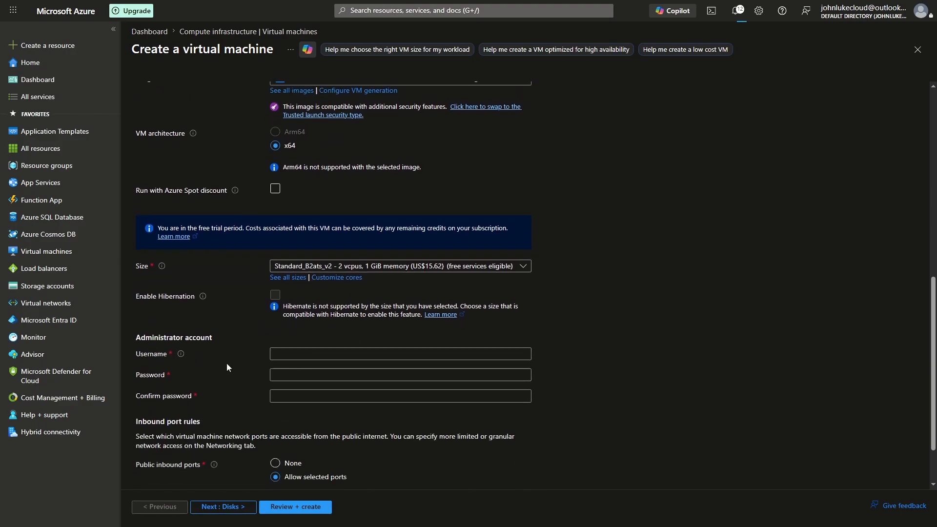
{"action": "scroll", "coordinate": [234, 364], "scroll_direction": "down", "scroll_amount": 1}
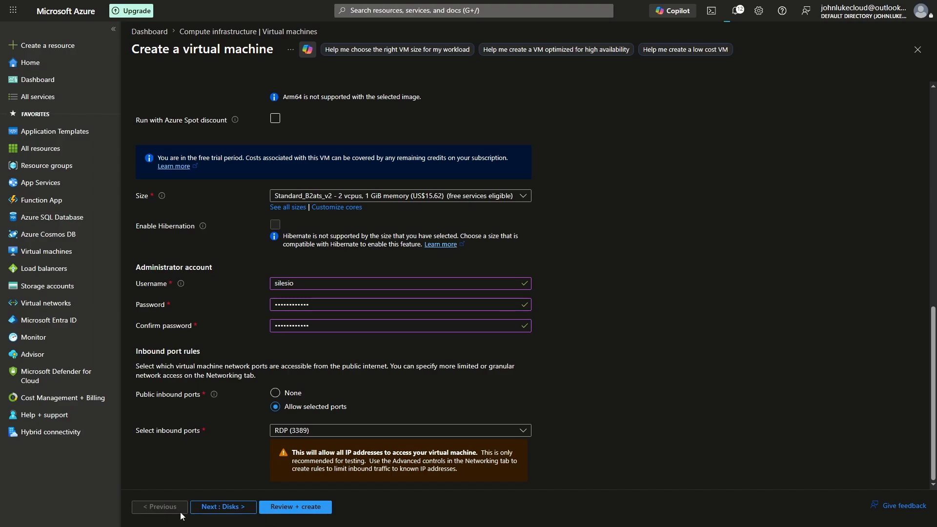
Configure the virtual machine's network interface to use SERVERS_SUBNET (10.10.1.0/24) with no public IP.
{"action": "scroll", "coordinate": [276, 338], "scroll_direction": "up", "scroll_amount": 10}
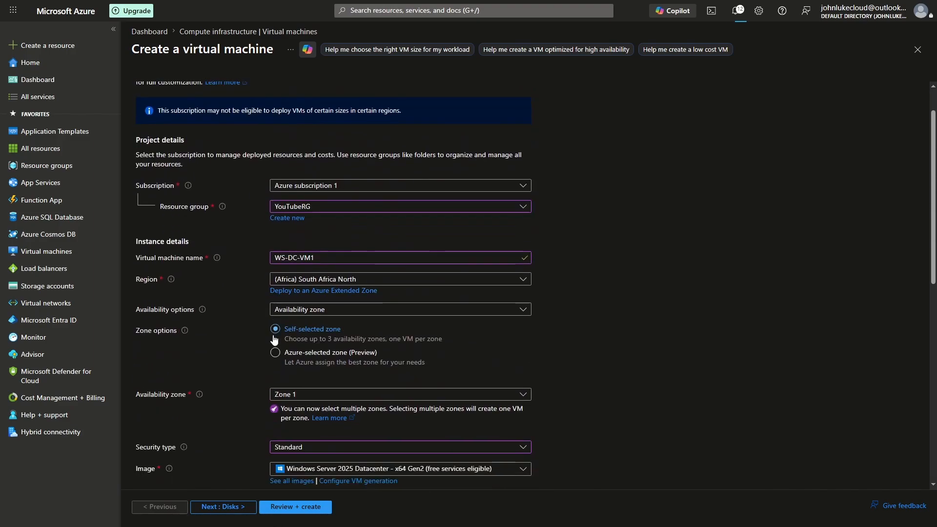
{"action": "scroll", "coordinate": [275, 340], "scroll_direction": "up", "scroll_amount": 2}
{"action": "left_click", "coordinate": [211, 95]}
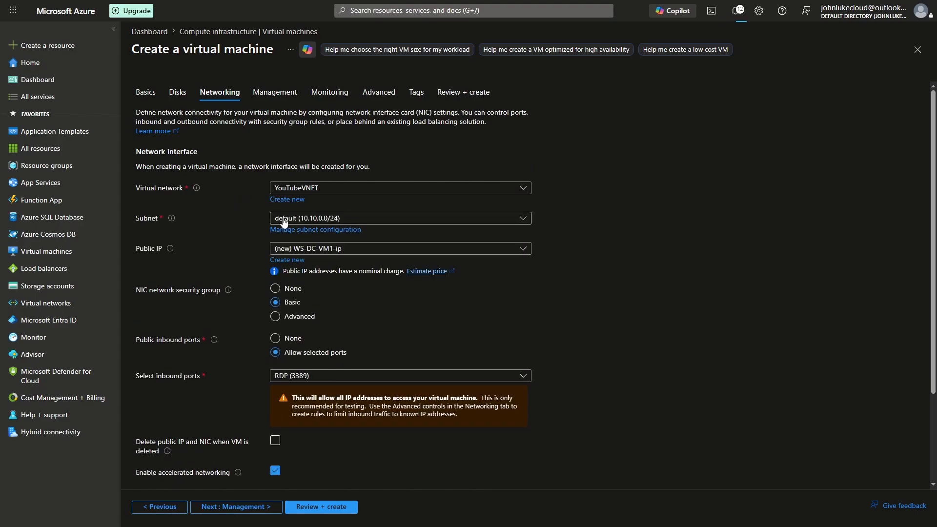
{"action": "left_click", "coordinate": [355, 220]}
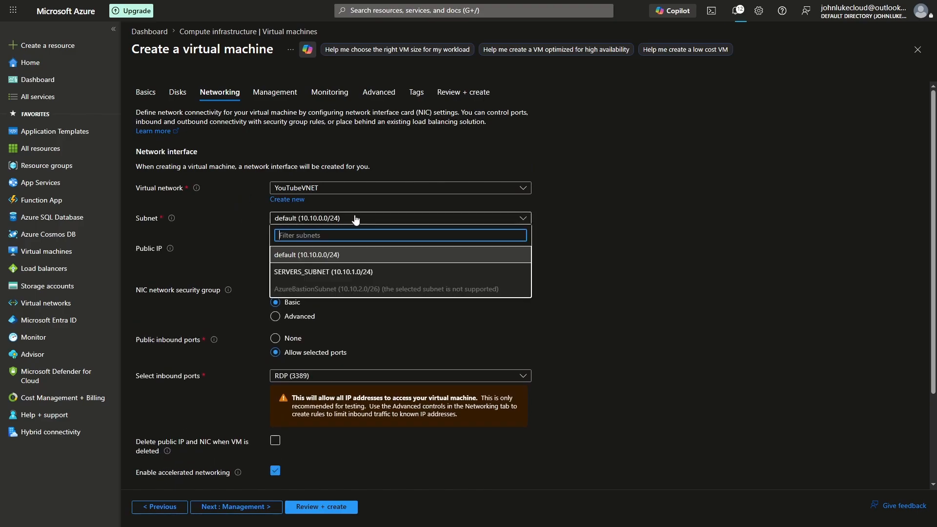
{"action": "left_click", "coordinate": [320, 272]}
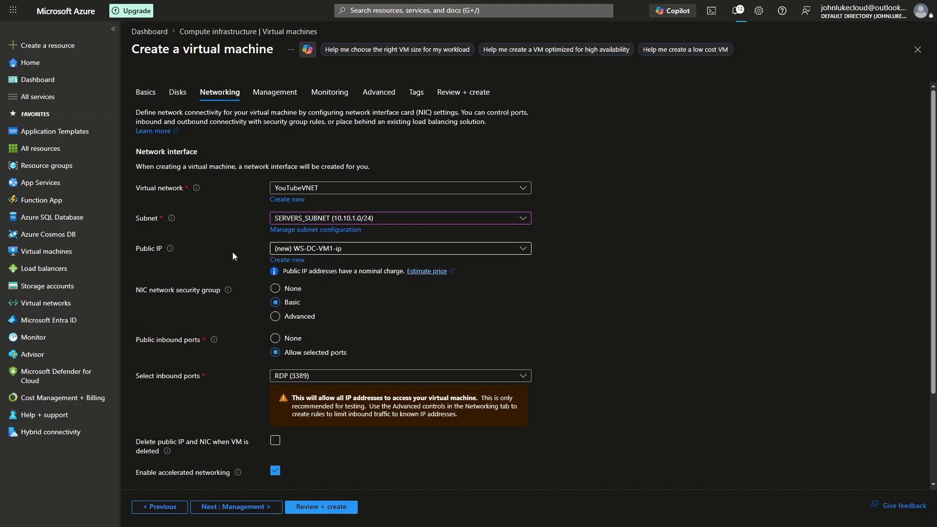
{"action": "left_click", "coordinate": [355, 250]}
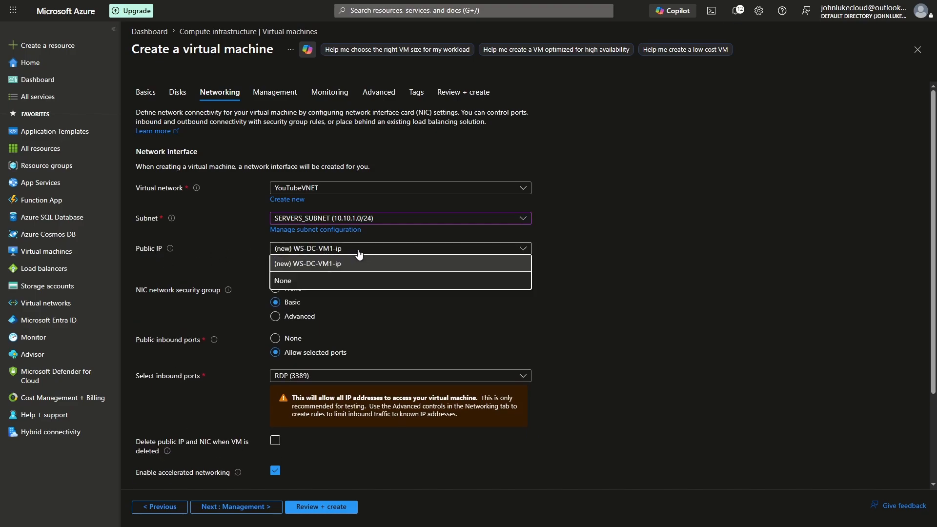
{"action": "left_click", "coordinate": [292, 282]}
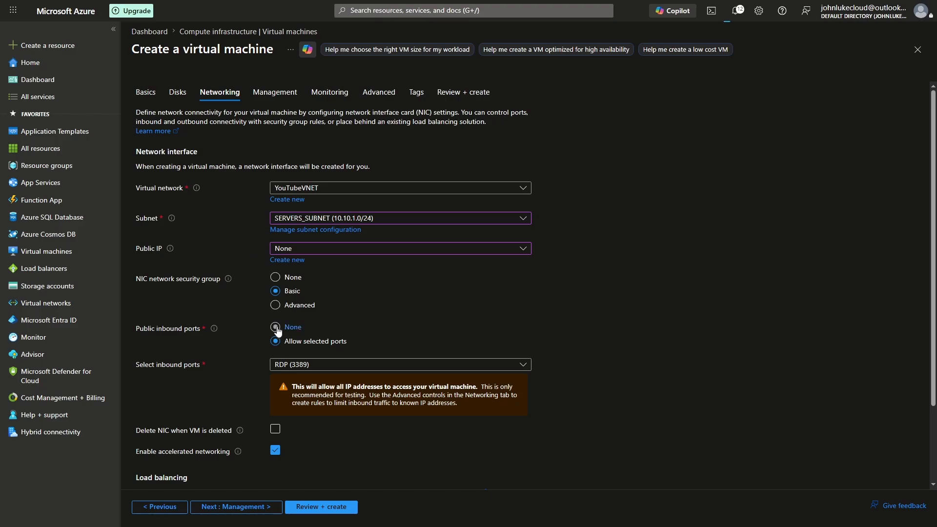
Enable deletion of the NIC when the VM is deleted, and submit the virtual machine for review and creation.
{"action": "scroll", "coordinate": [269, 331], "scroll_direction": "down", "scroll_amount": 2}
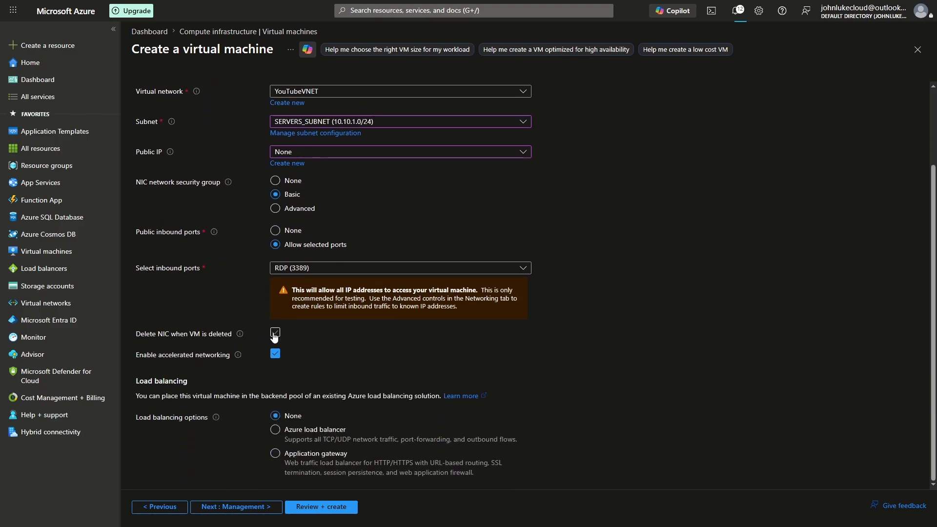
{"action": "left_click", "coordinate": [275, 333]}
{"action": "left_click", "coordinate": [320, 510]}
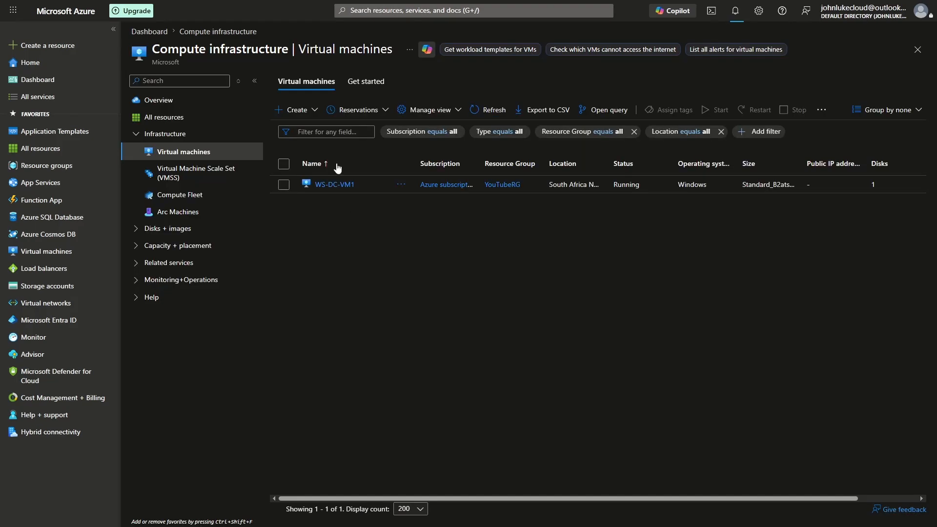
Start creating another virtual machine in resource group YouTubeRG and name it WS-DC-VM2.
{"action": "left_click", "coordinate": [299, 110]}
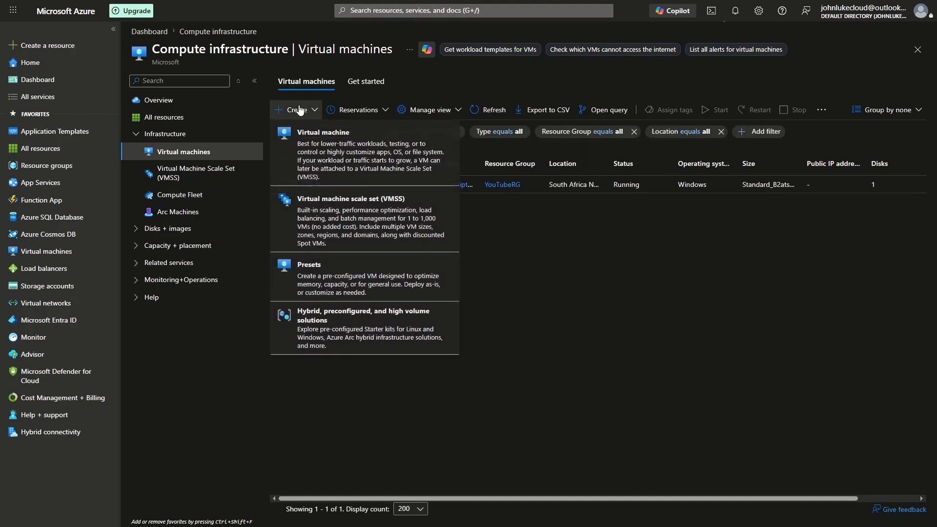
{"action": "left_click", "coordinate": [326, 161]}
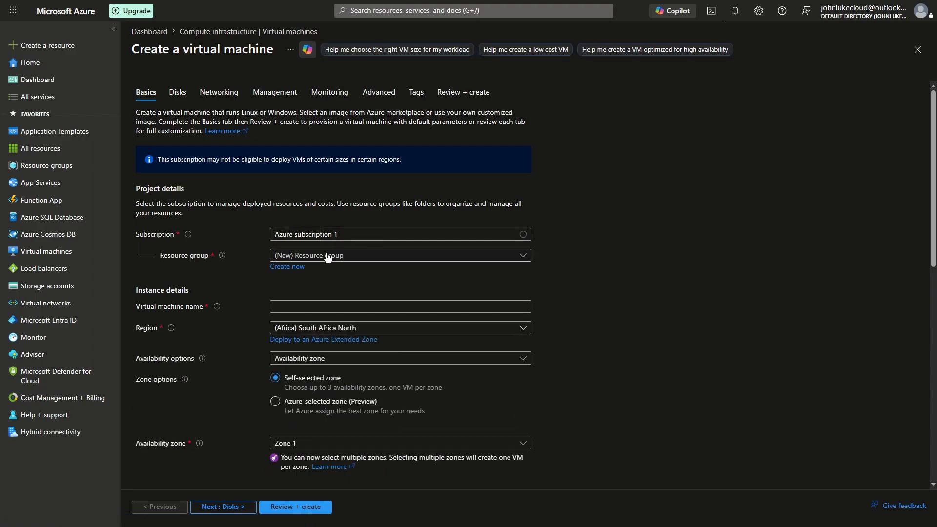
{"action": "left_click", "coordinate": [333, 258]}
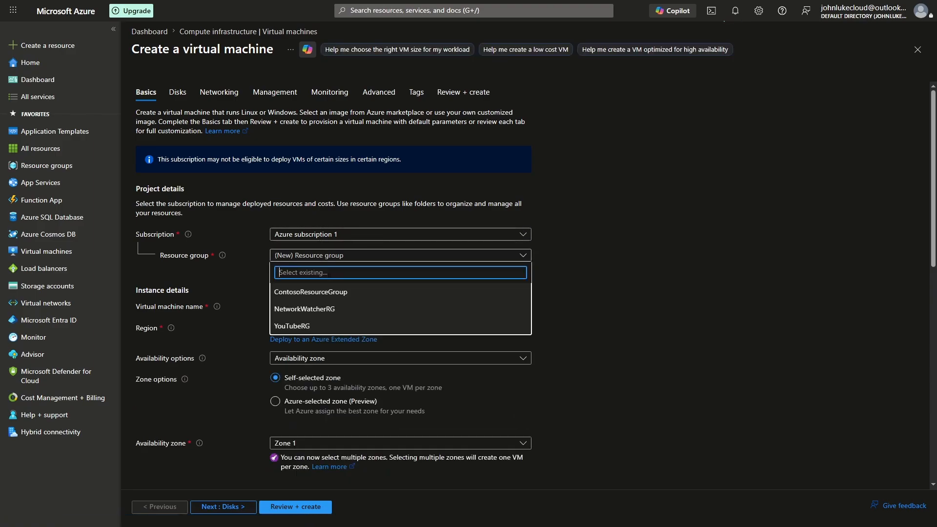
{"action": "left_click", "coordinate": [307, 327]}
{"action": "left_click", "coordinate": [293, 306]}
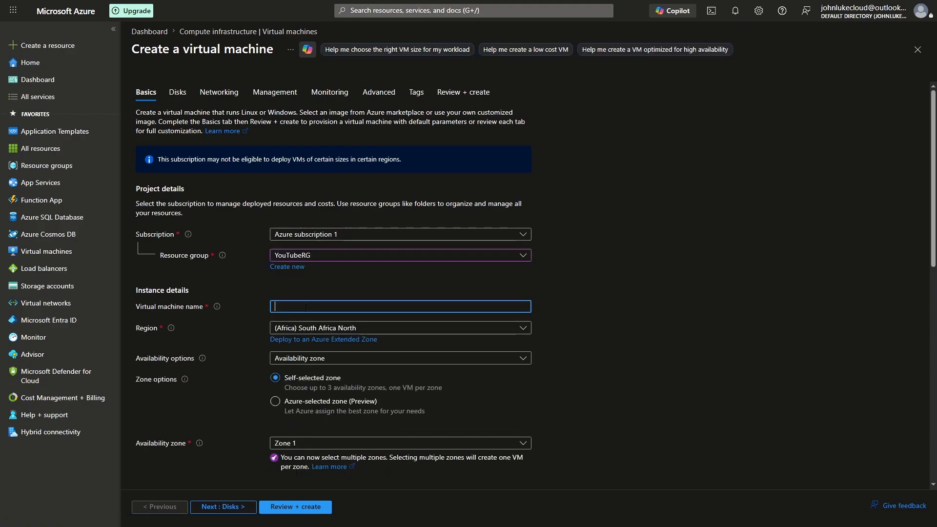
{"action": "type", "text": "WS-DC-VM1"}
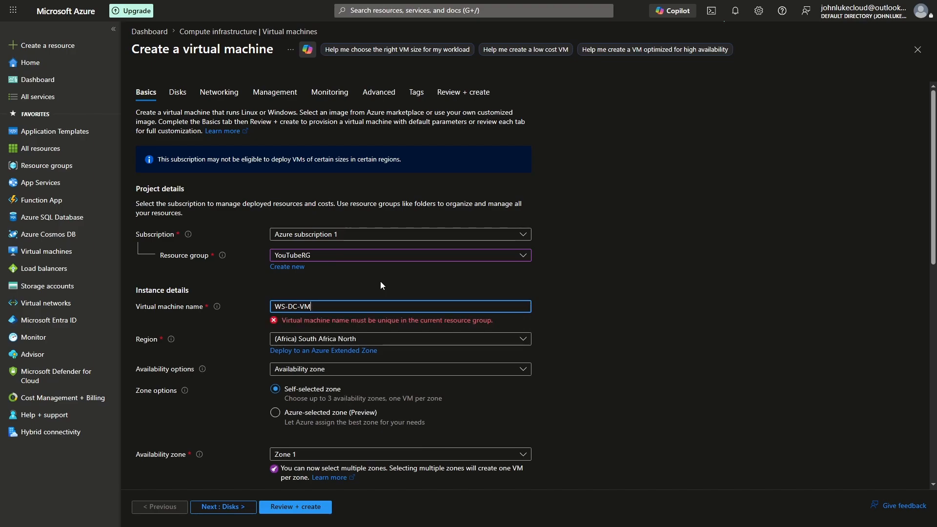
{"action": "key", "text": "BackSpace"}
{"action": "type", "text": "2"}
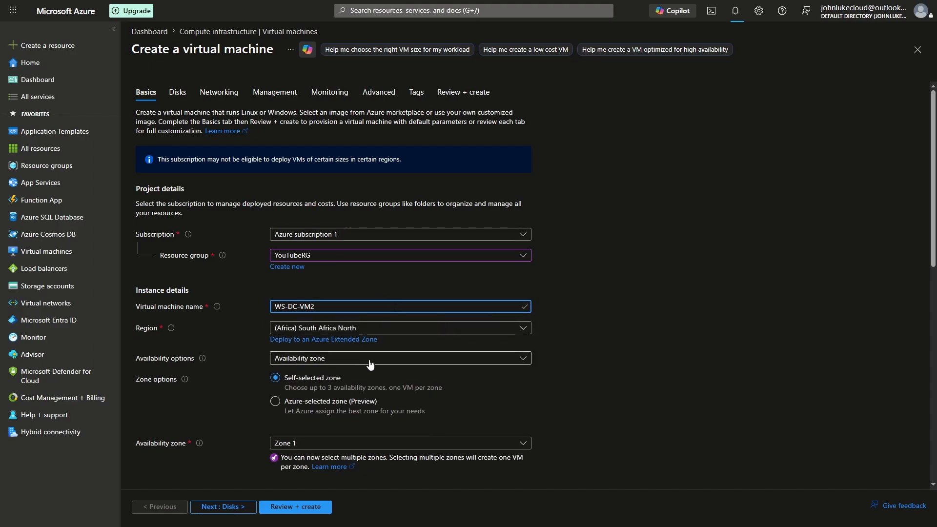
Set the security type of WS-DC-VM2 to Standard.
{"action": "scroll", "coordinate": [326, 385], "scroll_direction": "down", "scroll_amount": 1}
{"action": "scroll", "coordinate": [325, 381], "scroll_direction": "down", "scroll_amount": 1}
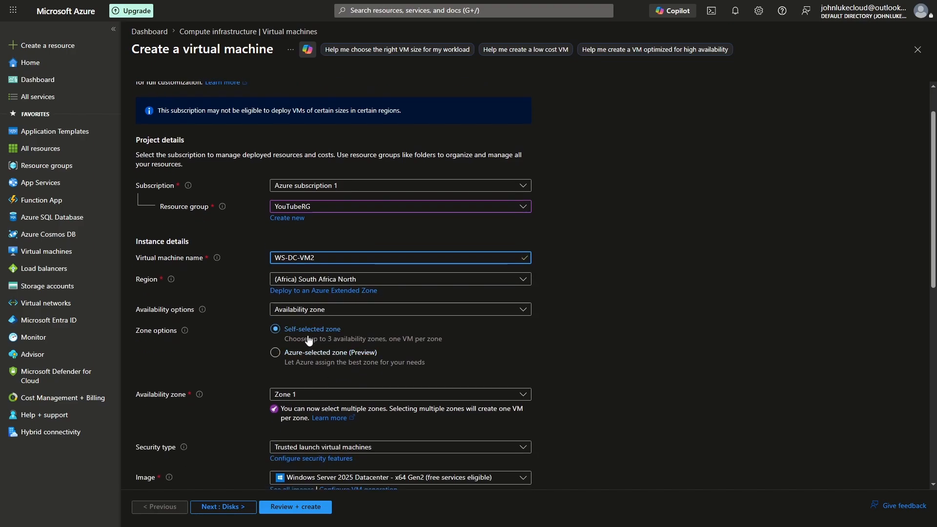
{"action": "scroll", "coordinate": [265, 318], "scroll_direction": "down", "scroll_amount": 2}
{"action": "scroll", "coordinate": [248, 360], "scroll_direction": "down", "scroll_amount": 2}
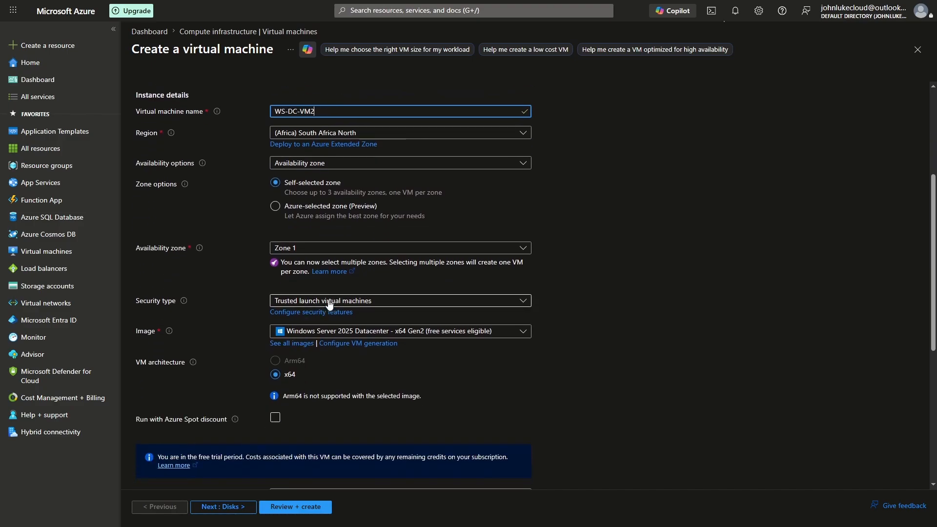
{"action": "left_click", "coordinate": [340, 302]}
{"action": "left_click", "coordinate": [337, 321]}
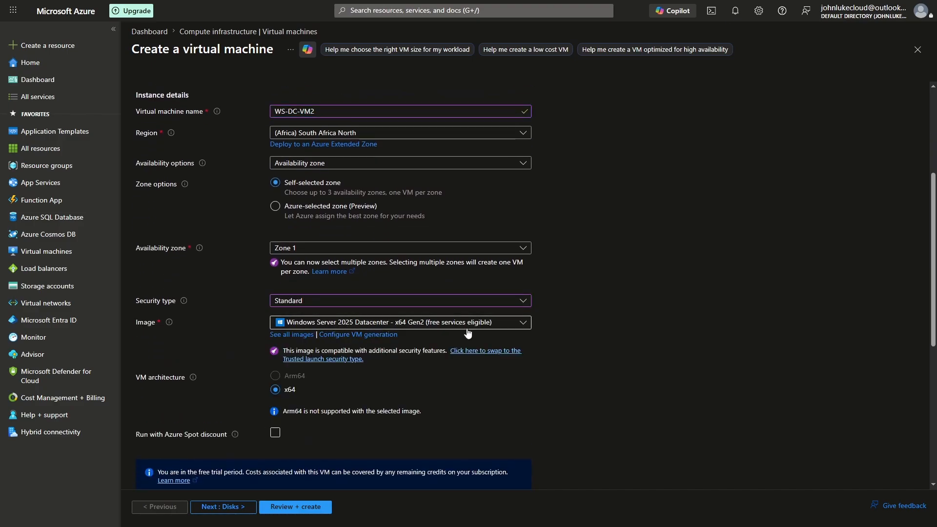
Enter the administrator account's username and password with confirmation for WS-DC-VM2, keeping the default image, size and RDP inbound port.
{"action": "scroll", "coordinate": [463, 362], "scroll_direction": "down", "scroll_amount": 4}
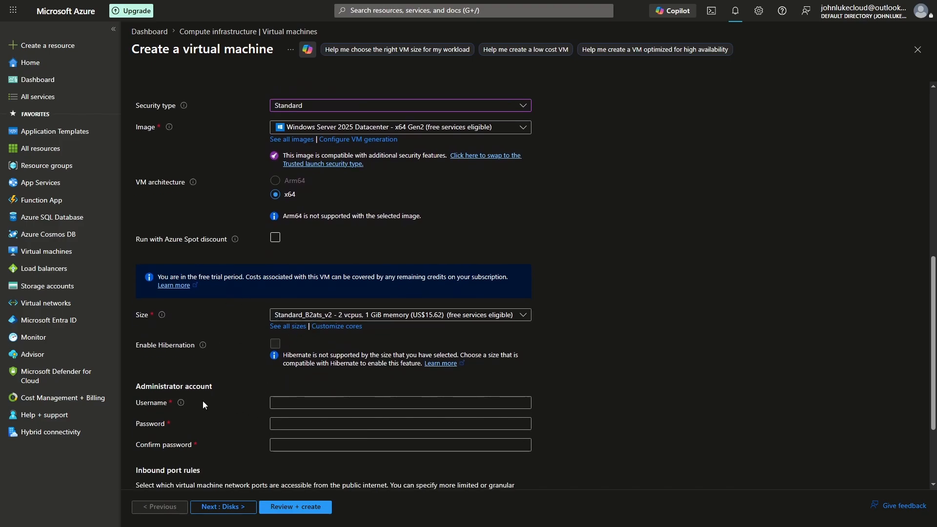
{"action": "scroll", "coordinate": [191, 385], "scroll_direction": "down", "scroll_amount": 2}
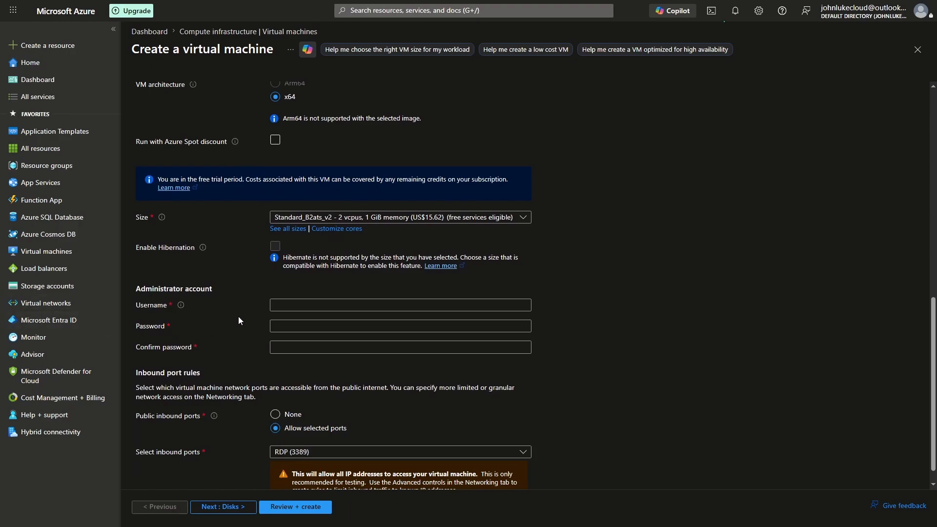
{"action": "left_click", "coordinate": [303, 305]}
{"action": "type", "text": "silesio"}
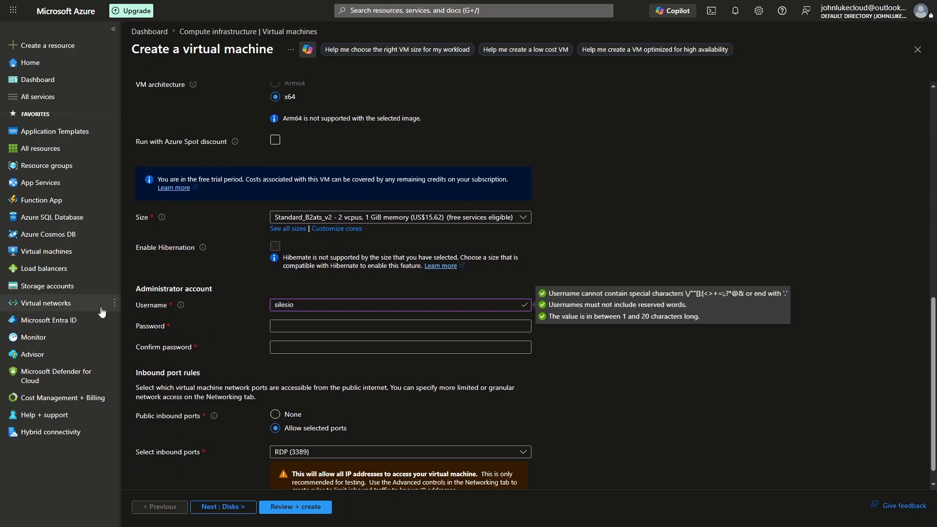
{"action": "left_click", "coordinate": [303, 327]}
{"action": "key", "text": "ctrl+v"}
{"action": "left_click", "coordinate": [310, 348]}
{"action": "key", "text": "ctrl+v"}
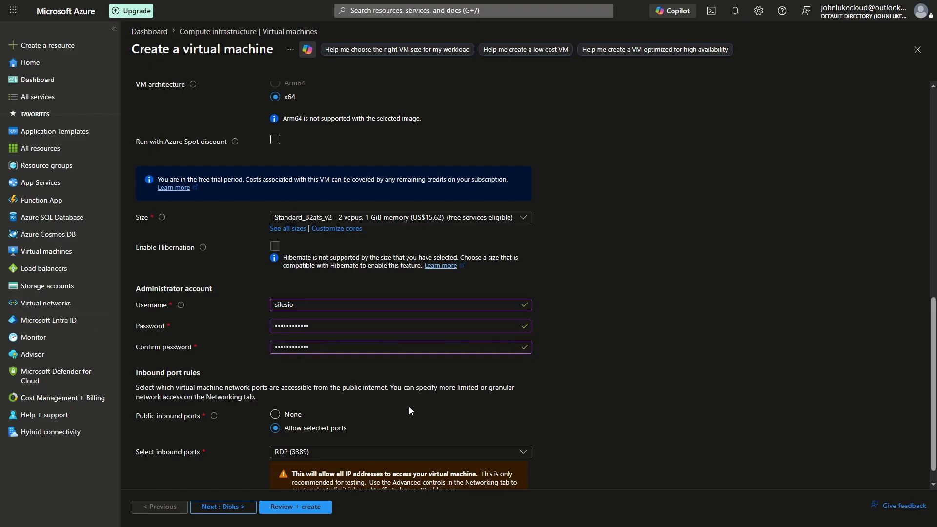
{"action": "scroll", "coordinate": [441, 413], "scroll_direction": "down", "scroll_amount": 1}
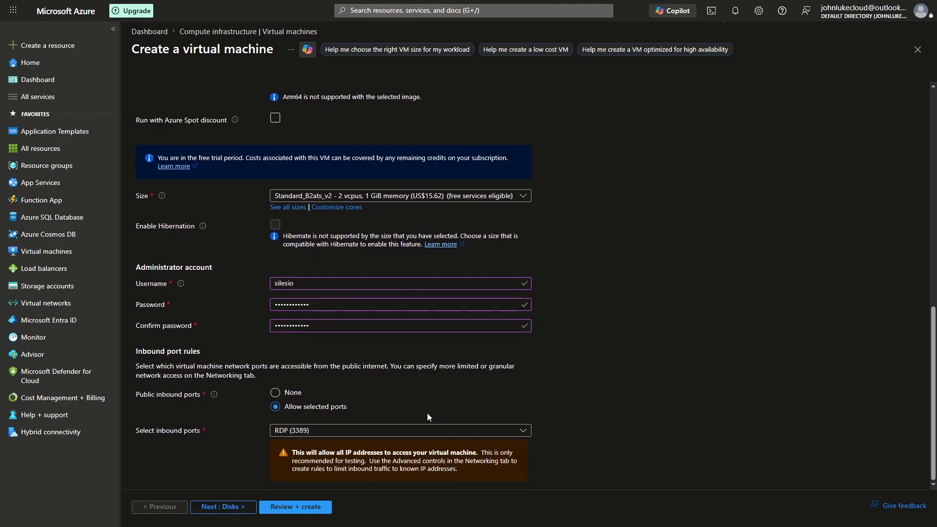
Place WS-DC-VM2's network interface in SERVERS_SUBNET (10.10.1.0/24) and set its public IP to None.
{"action": "scroll", "coordinate": [216, 419], "scroll_direction": "up", "scroll_amount": 8}
{"action": "scroll", "coordinate": [216, 413], "scroll_direction": "up", "scroll_amount": 3}
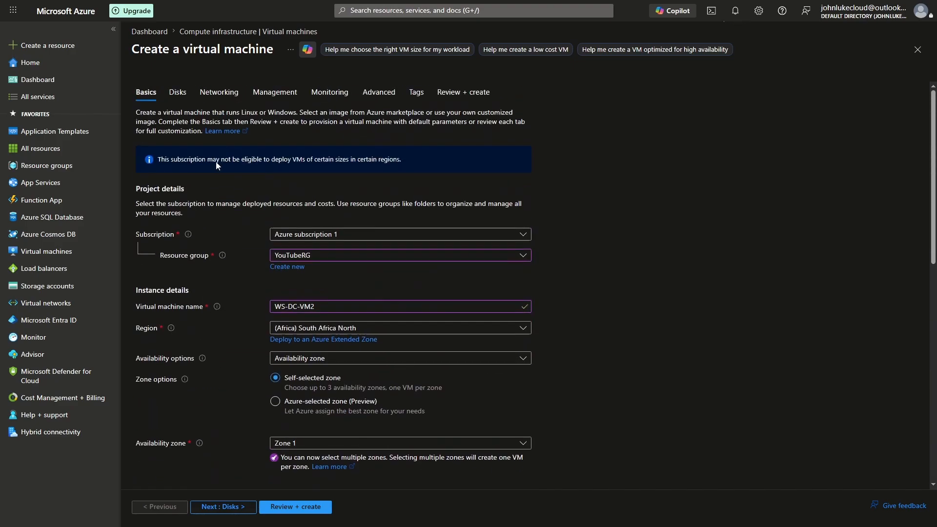
{"action": "left_click", "coordinate": [209, 94]}
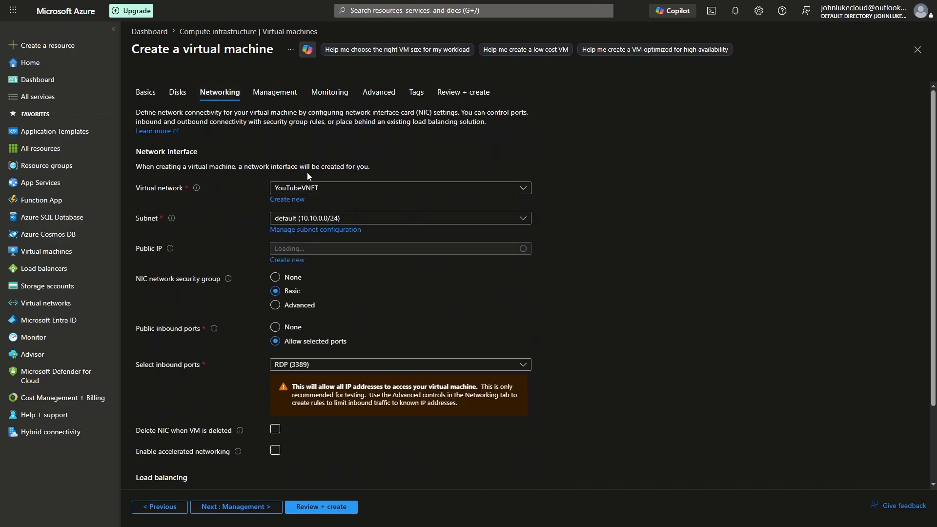
{"action": "left_click", "coordinate": [334, 219]}
{"action": "left_click", "coordinate": [314, 272]}
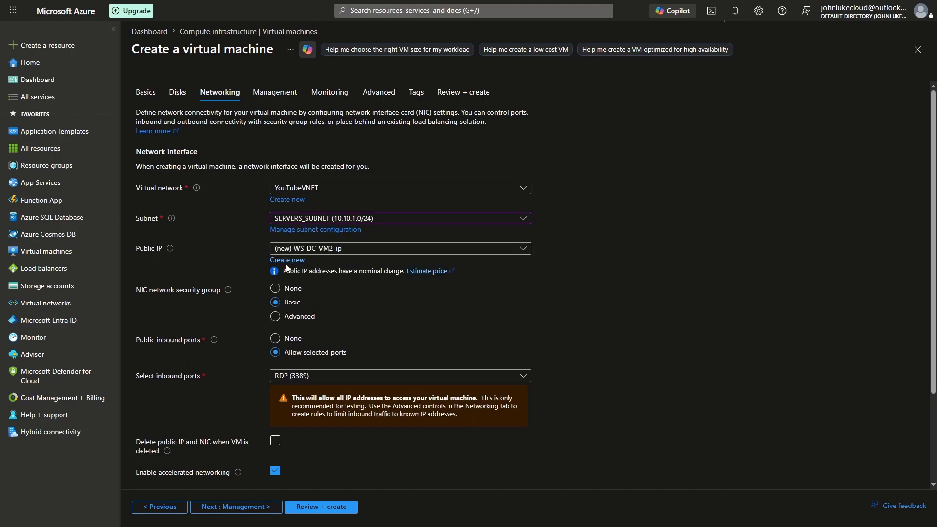
{"action": "left_click", "coordinate": [314, 249]}
{"action": "left_click", "coordinate": [292, 279]}
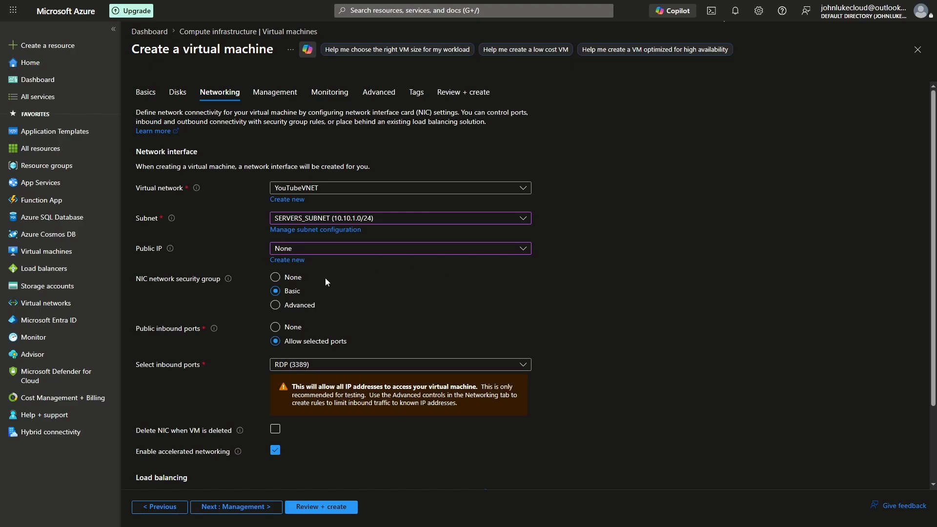
Enable deletion of the NIC when WS-DC-VM2 is deleted, and submit the virtual machine for review and creation.
{"action": "scroll", "coordinate": [336, 319], "scroll_direction": "down", "scroll_amount": 2}
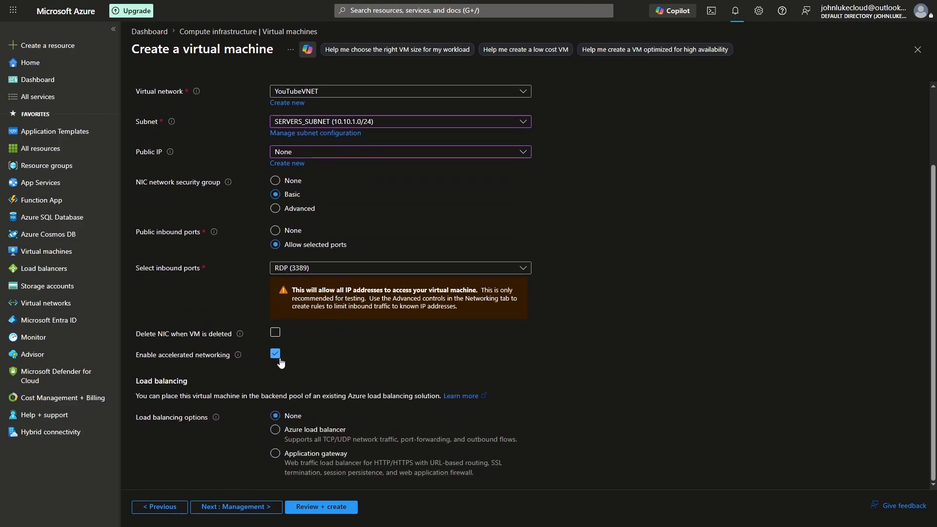
{"action": "left_click", "coordinate": [275, 333]}
{"action": "left_click", "coordinate": [327, 511]}
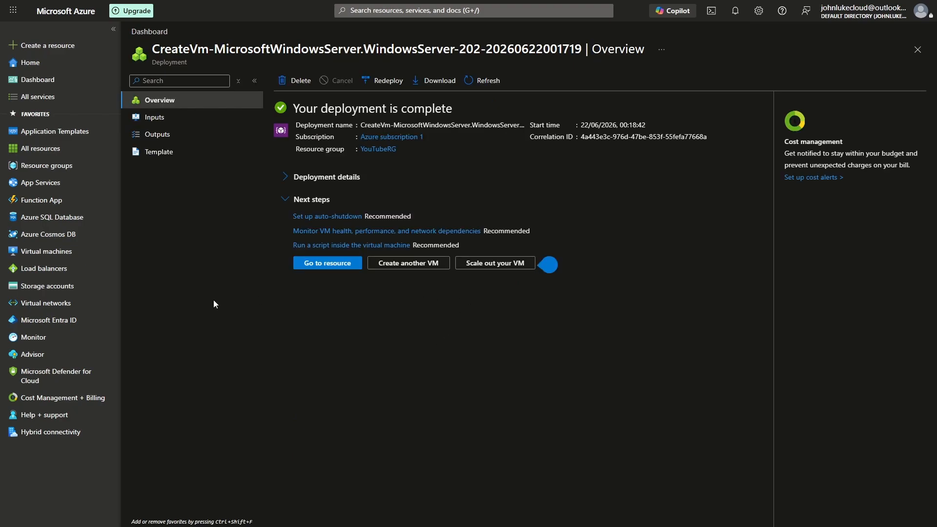
Check the list of virtual machines, and open the Bastion connection page of YouTubeVNET.
{"action": "left_click", "coordinate": [49, 256]}
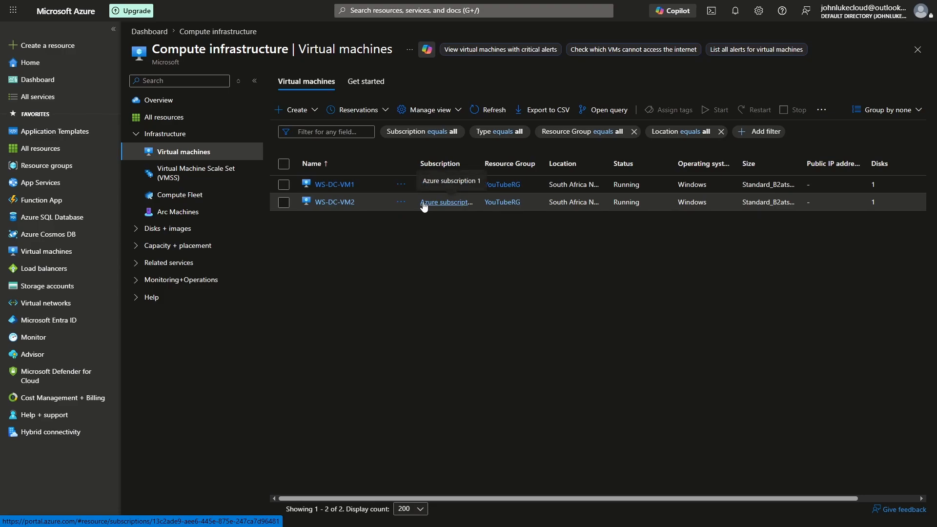
{"action": "left_click", "coordinate": [57, 303]}
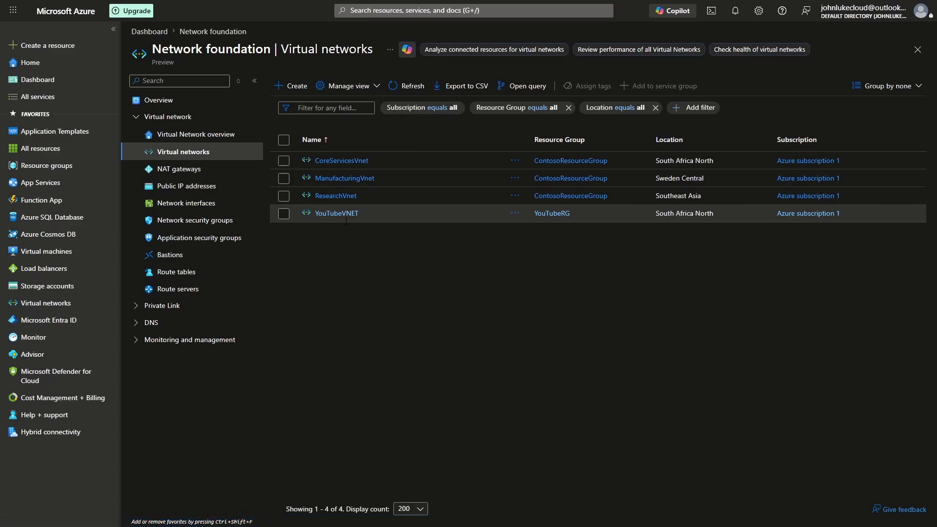
{"action": "left_click", "coordinate": [341, 213]}
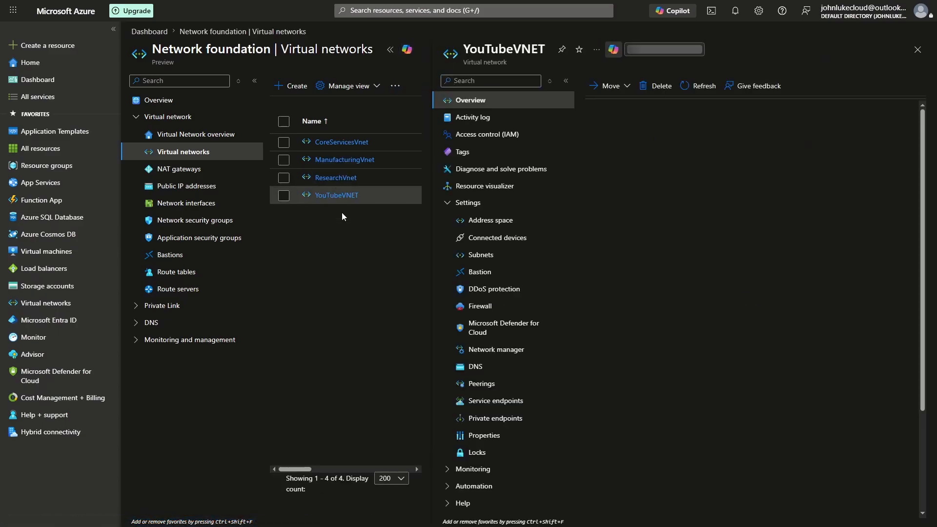
{"action": "left_click", "coordinate": [485, 272]}
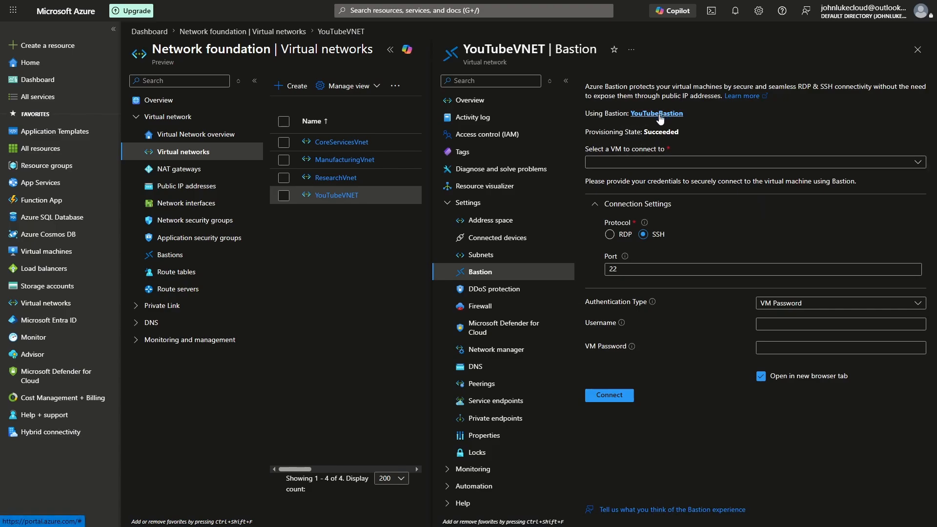
Connect to WS-DC-VM1 through Bastion over RDP on port 3389, supplying the administrator username and VM password.
{"action": "left_click", "coordinate": [54, 251]}
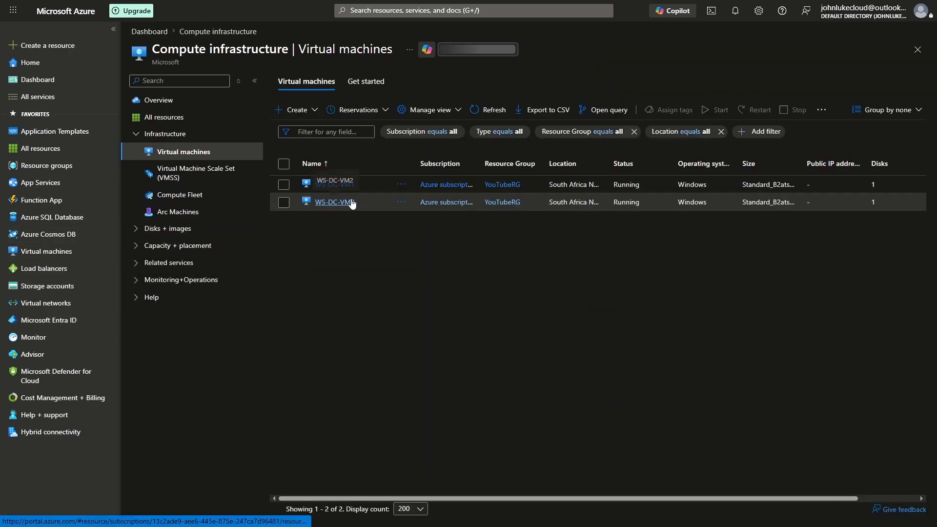
{"action": "left_click", "coordinate": [331, 185]}
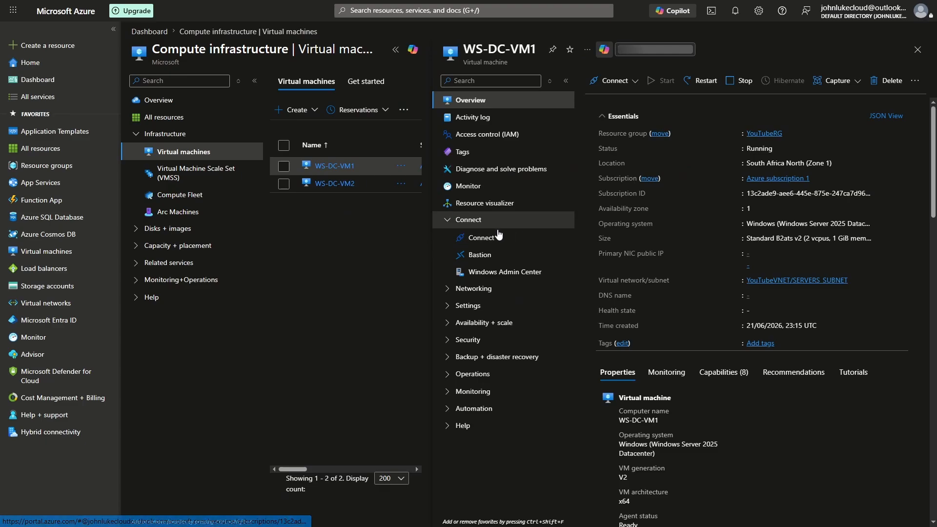
{"action": "left_click", "coordinate": [483, 242]}
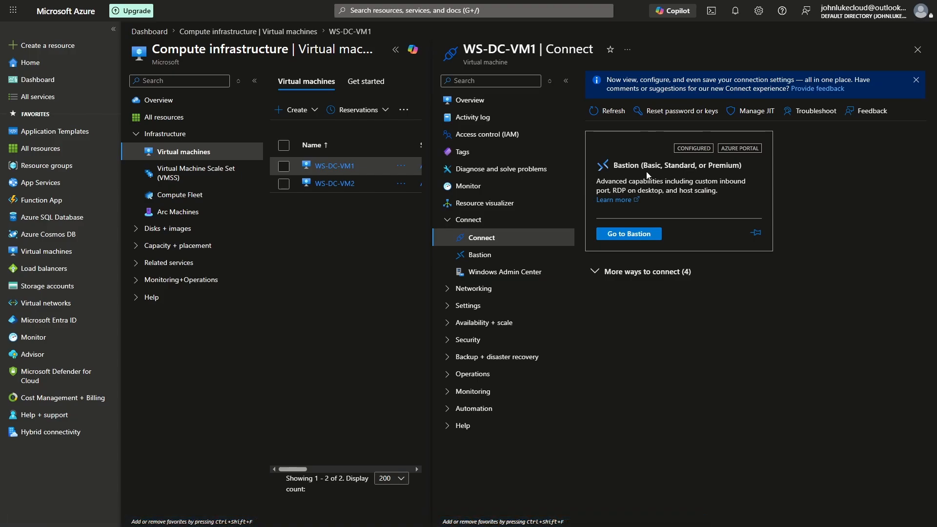
{"action": "left_click", "coordinate": [618, 234]}
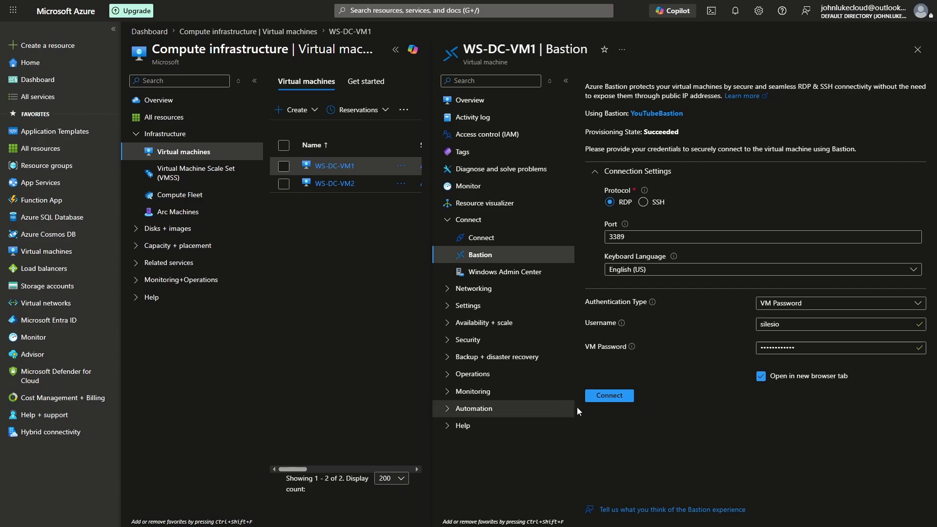
{"action": "left_click", "coordinate": [619, 398]}
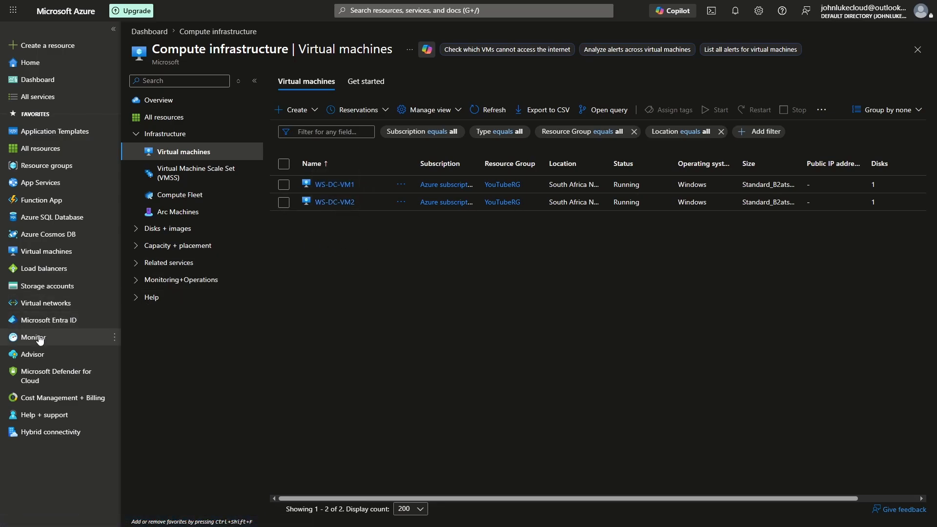
Open the shareable links page of the YouTubeBastion resource from the network's list of Bastions.
{"action": "left_click", "coordinate": [52, 310]}
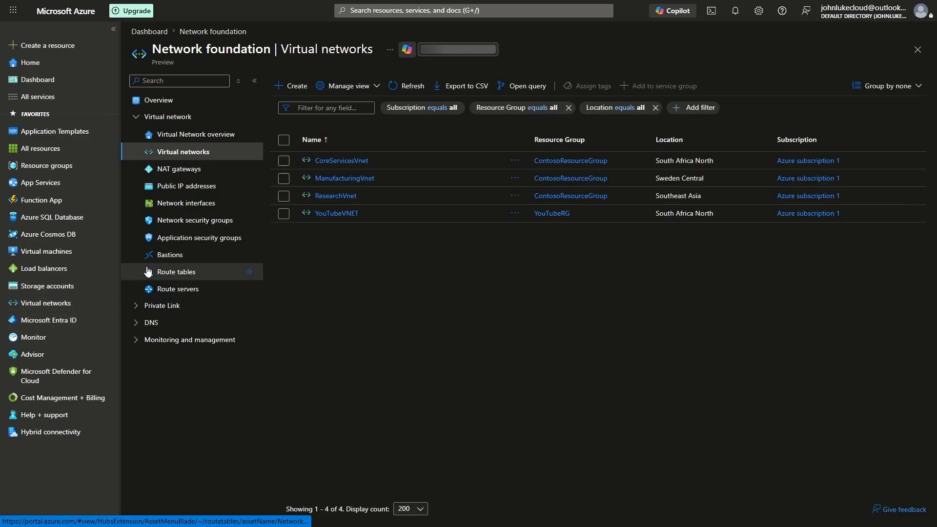
{"action": "left_click", "coordinate": [170, 256]}
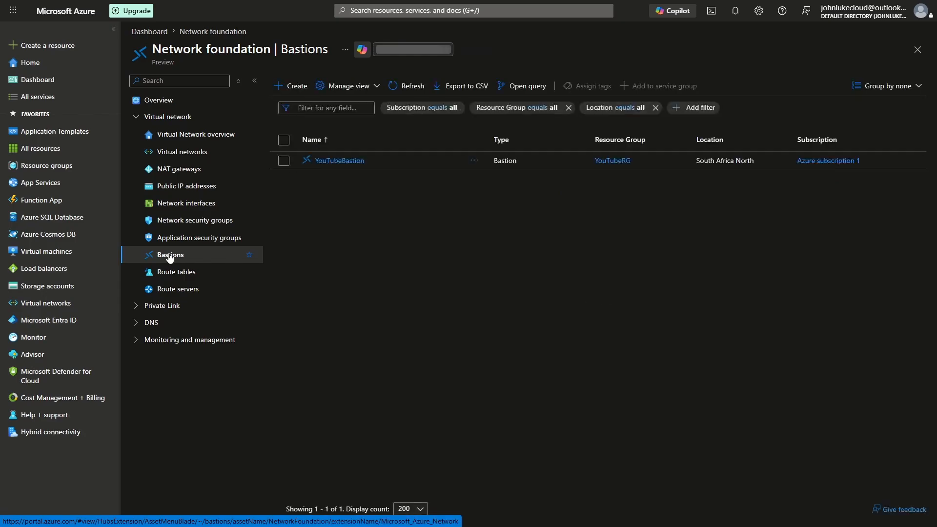
{"action": "left_click", "coordinate": [332, 161]}
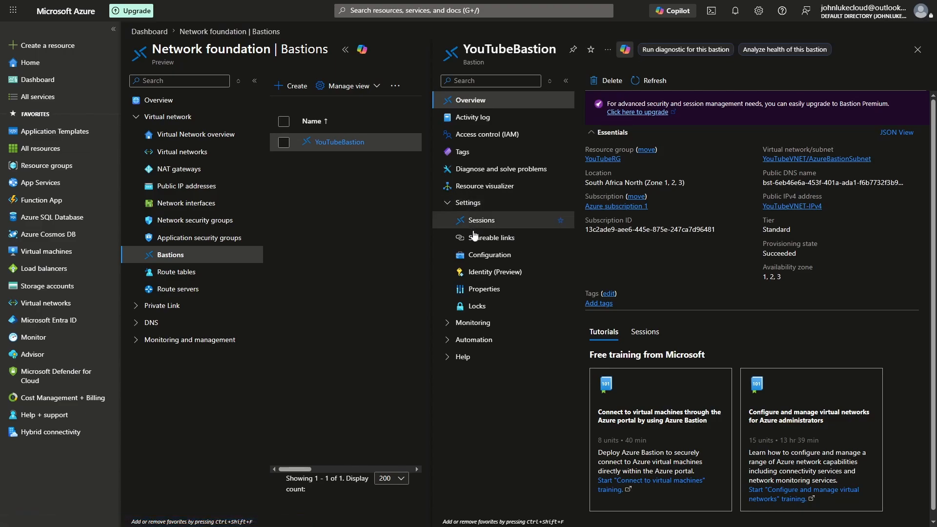
{"action": "left_click", "coordinate": [480, 238]}
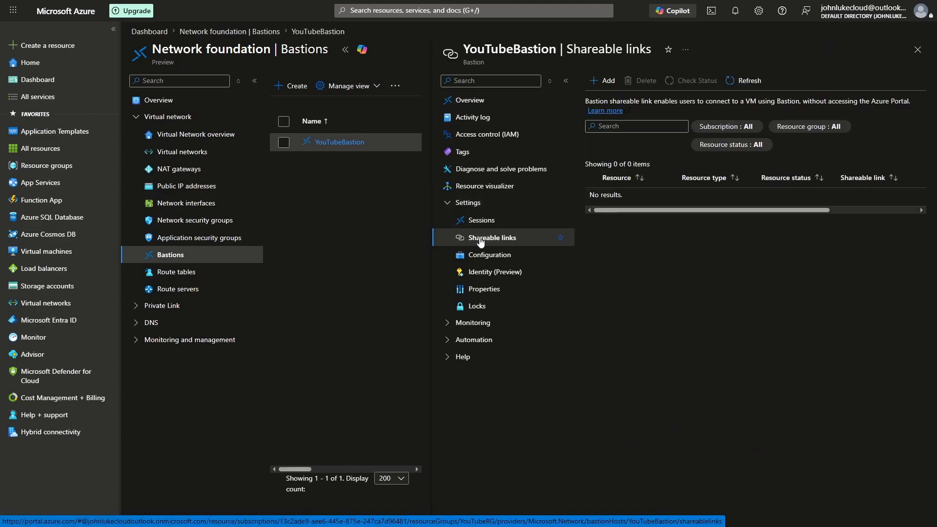
Create a Bastion shareable link for WS-DC-VM2 in the YouTubeRG resource group.
{"action": "left_click", "coordinate": [604, 82]}
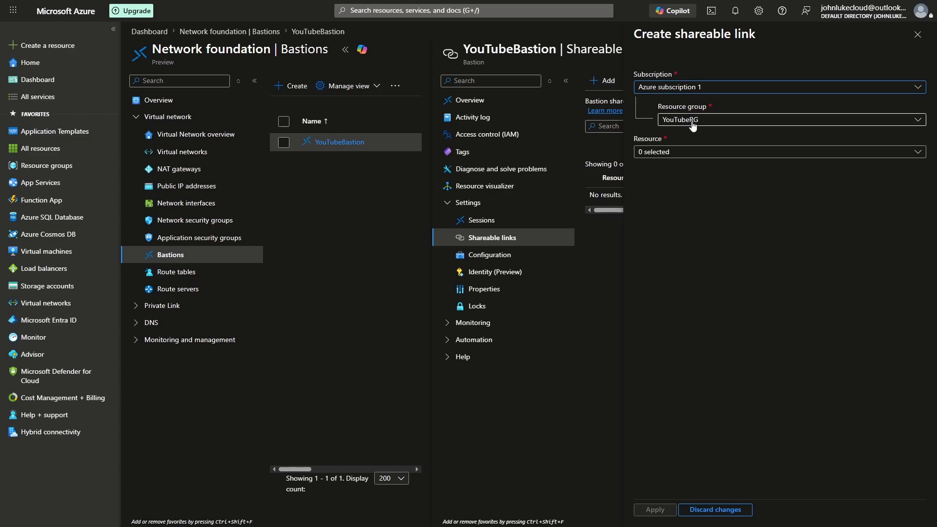
{"action": "left_click", "coordinate": [684, 152]}
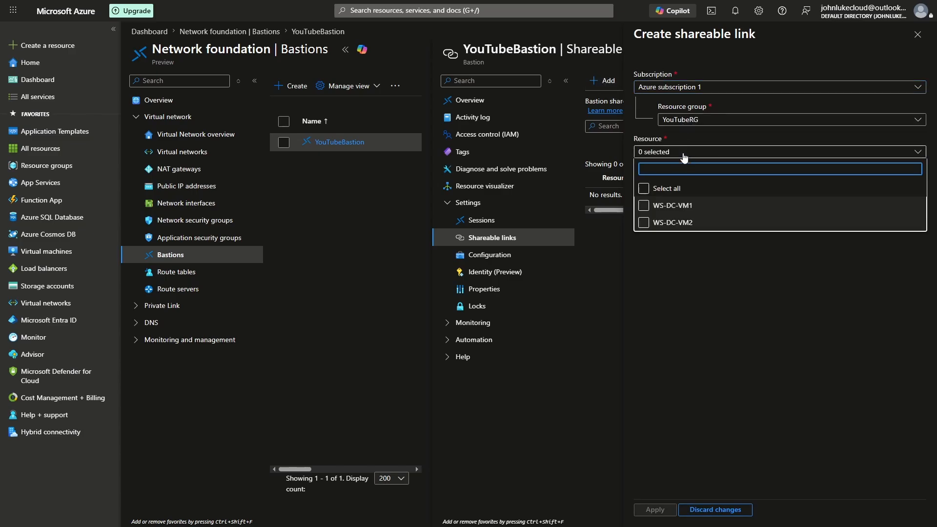
{"action": "left_click", "coordinate": [690, 226]}
{"action": "left_click", "coordinate": [658, 225]}
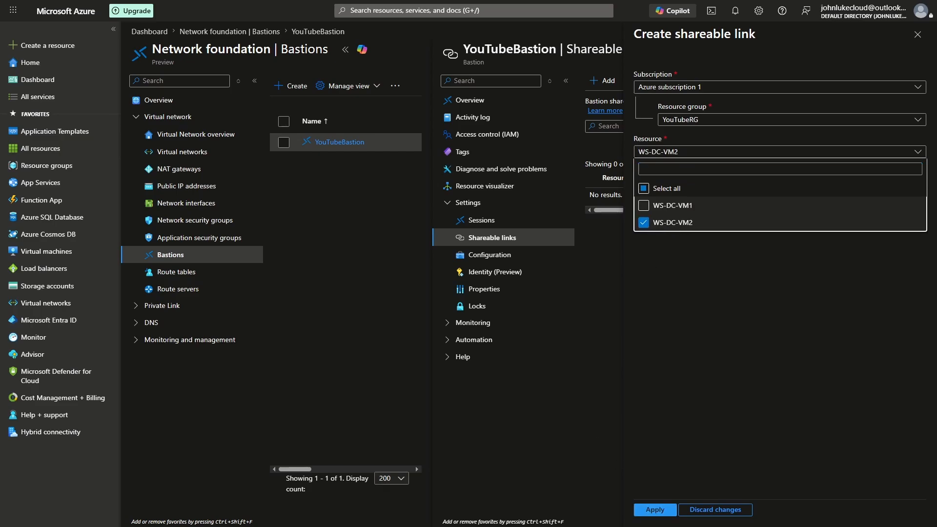
{"action": "left_click", "coordinate": [654, 511]}
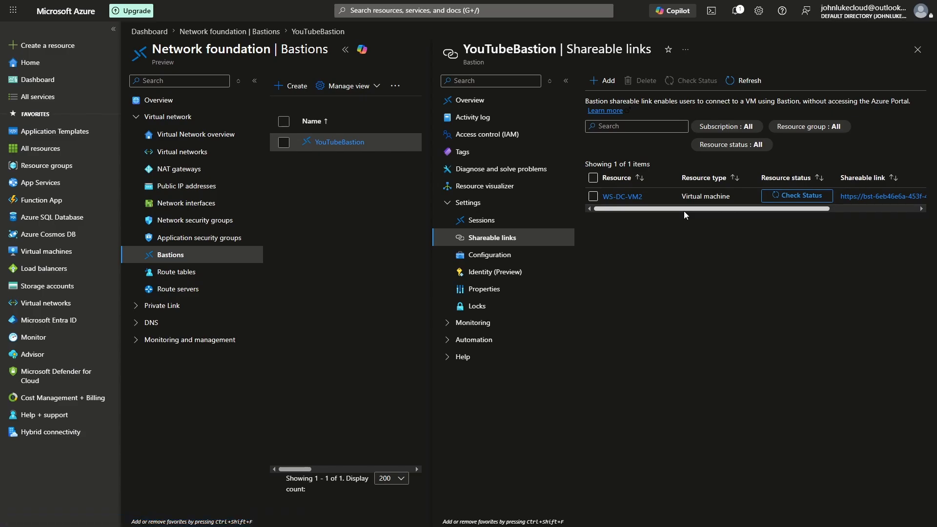
Copy the shareable link of WS-DC-VM2, check the link's resource status, and open the link's Azure Bastion login page.
{"action": "left_click_drag", "start_coordinate": [683, 211], "coordinate": [771, 211]}
{"action": "left_click", "coordinate": [833, 197]}
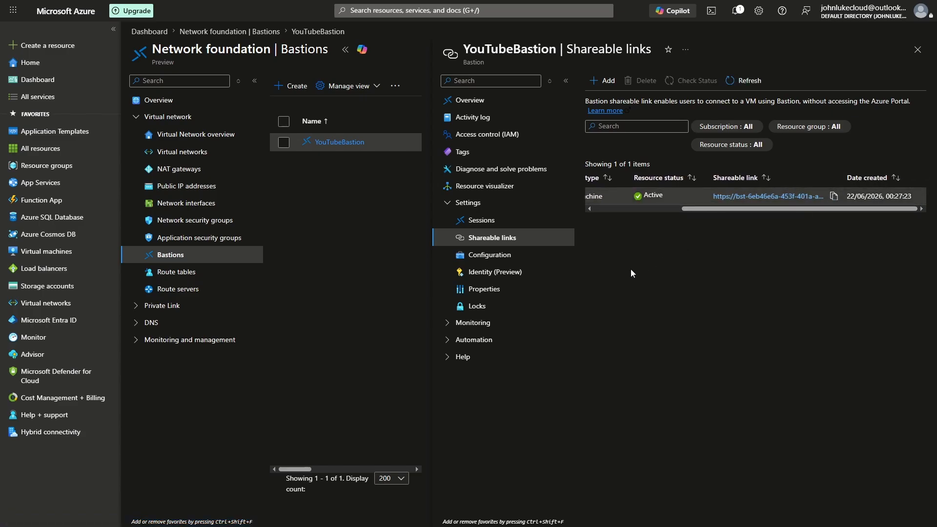
{"action": "left_click", "coordinate": [622, 208]}
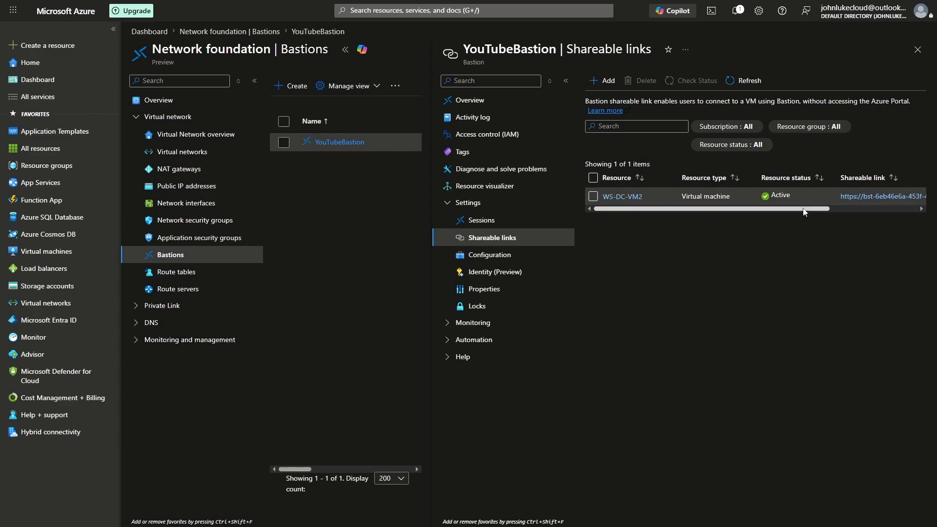
{"action": "left_click_drag", "start_coordinate": [804, 211], "coordinate": [825, 210]}
{"action": "left_click", "coordinate": [792, 198]}
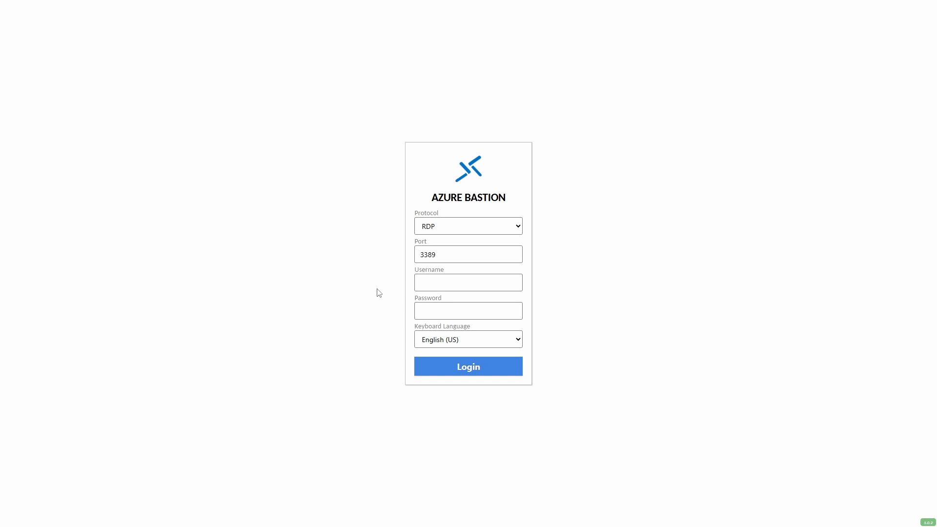
Log in to WS-DC-VM2 through the shareable link over RDP, supplying the administrator username and VM password.
{"action": "left_click", "coordinate": [434, 285]}
{"action": "type", "text": "silesio"}
{"action": "left_click", "coordinate": [442, 311]}
{"action": "key", "text": "ctrl+v"}
{"action": "left_click", "coordinate": [489, 367]}
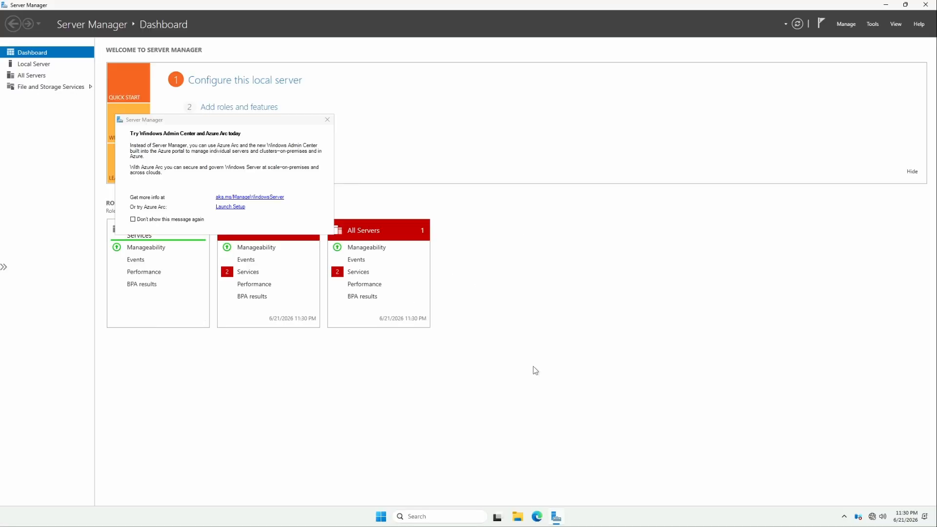
Dismiss the Windows Admin Center notice in Server Manager and show the Local Server properties.
{"action": "left_click", "coordinate": [327, 120]}
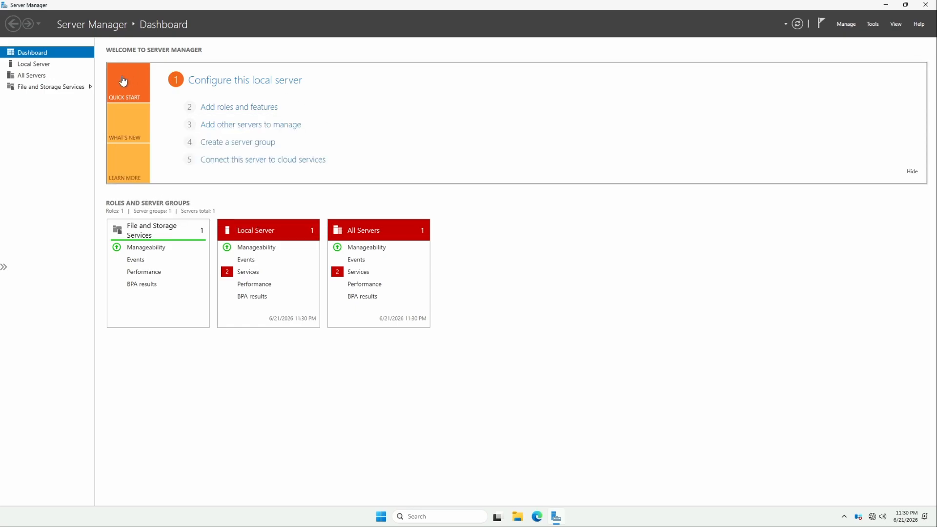
{"action": "left_click", "coordinate": [46, 65]}
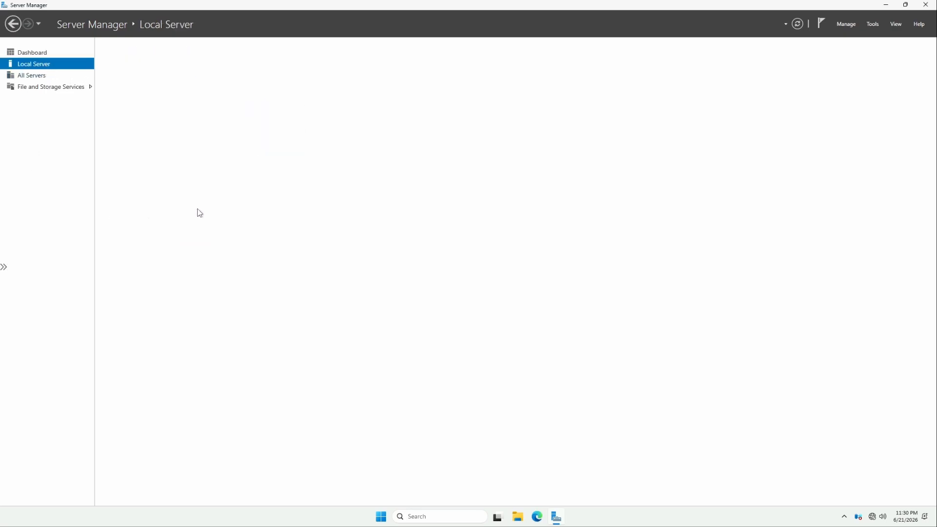